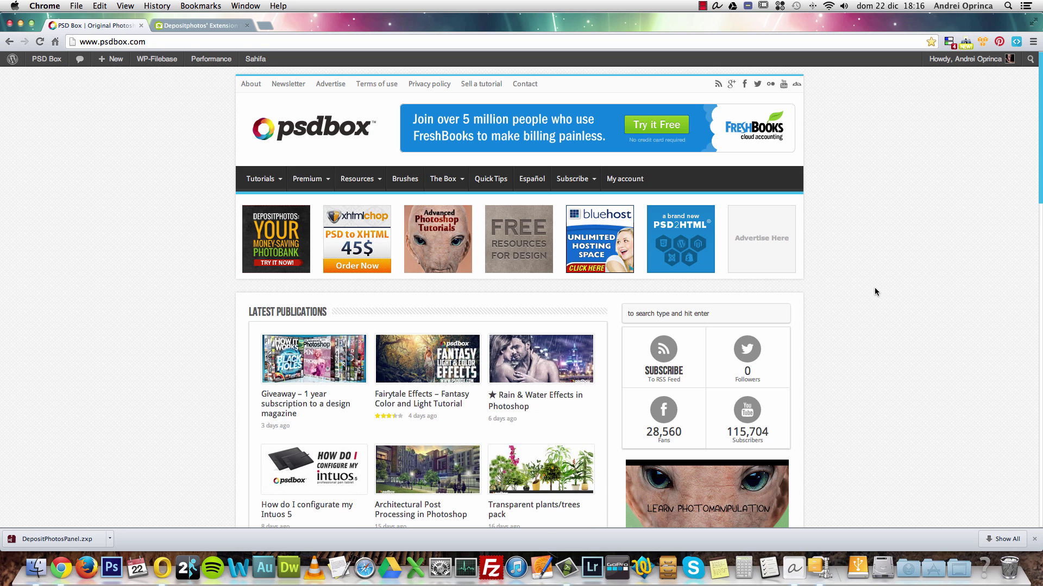
# - Download the Depositphotos extension .zxp to the Desktop and open it in Extension Manager
pyautogui.scroll(-5, 875, 289)
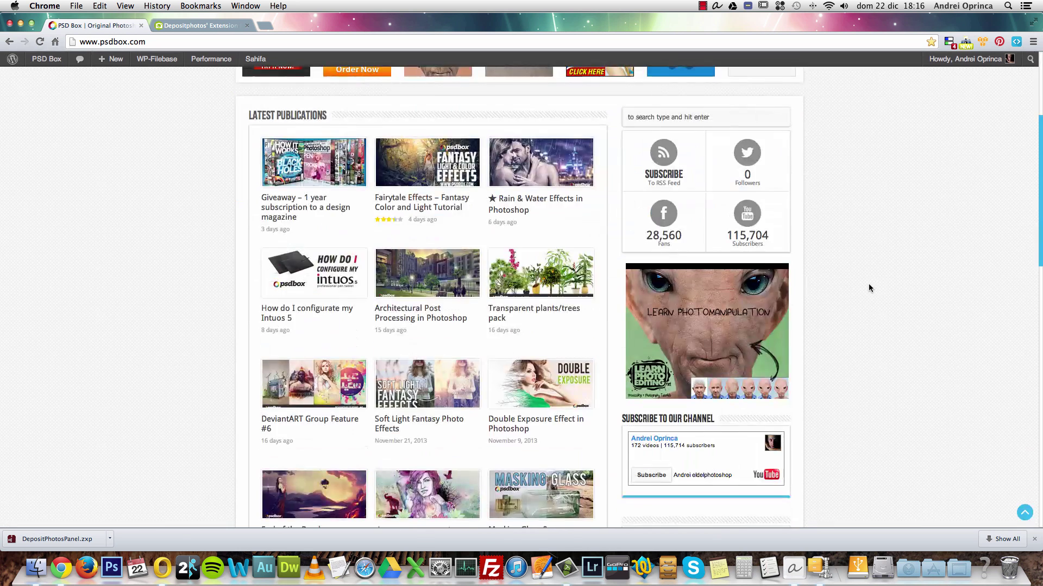
pyautogui.scroll(5, 869, 283)
pyautogui.scroll(-2, 858, 277)
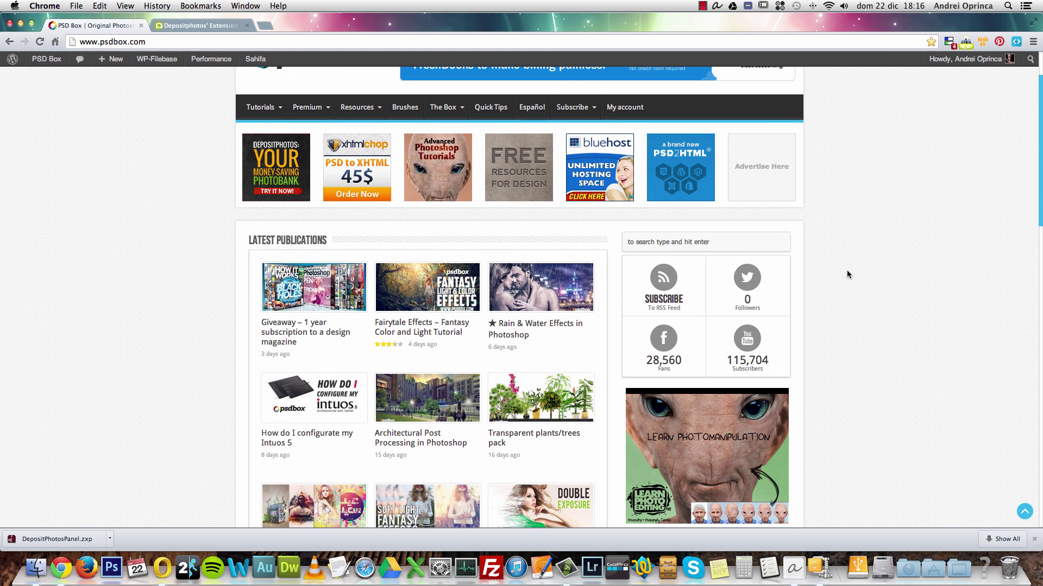
pyautogui.scroll(3, 848, 275)
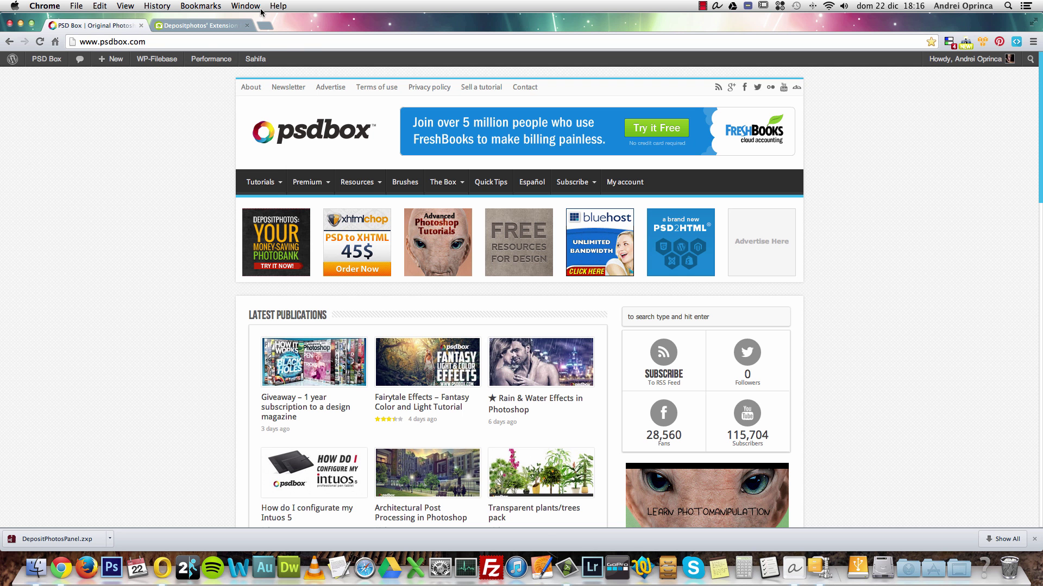
pyautogui.click(208, 27)
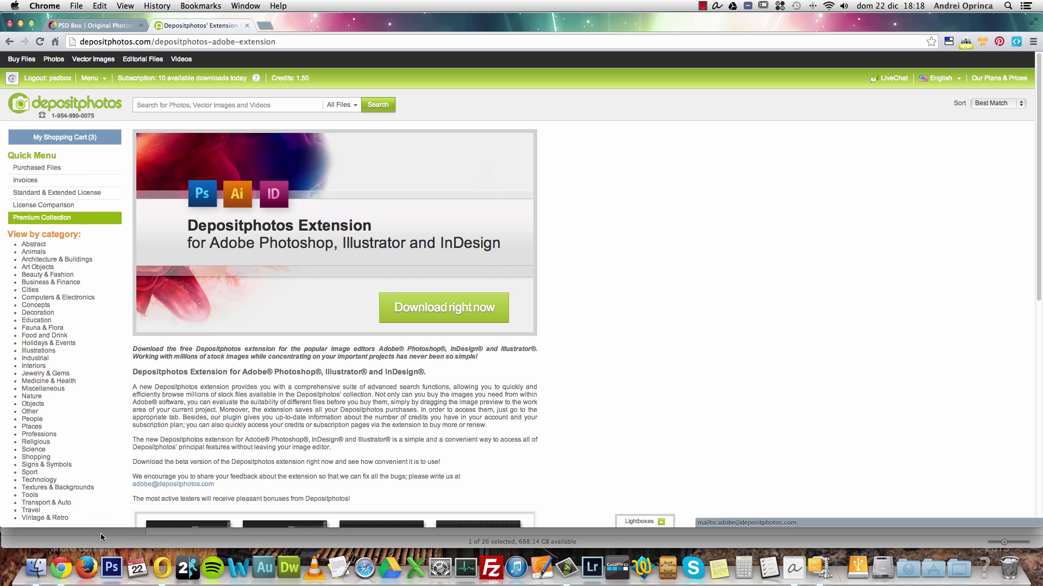
pyautogui.click(426, 309)
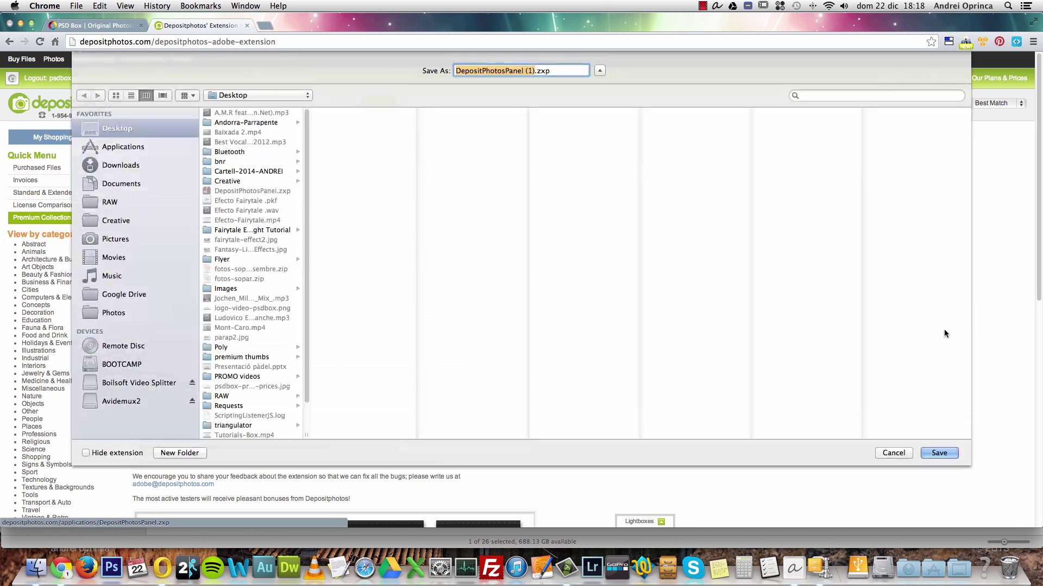
pyautogui.click(944, 452)
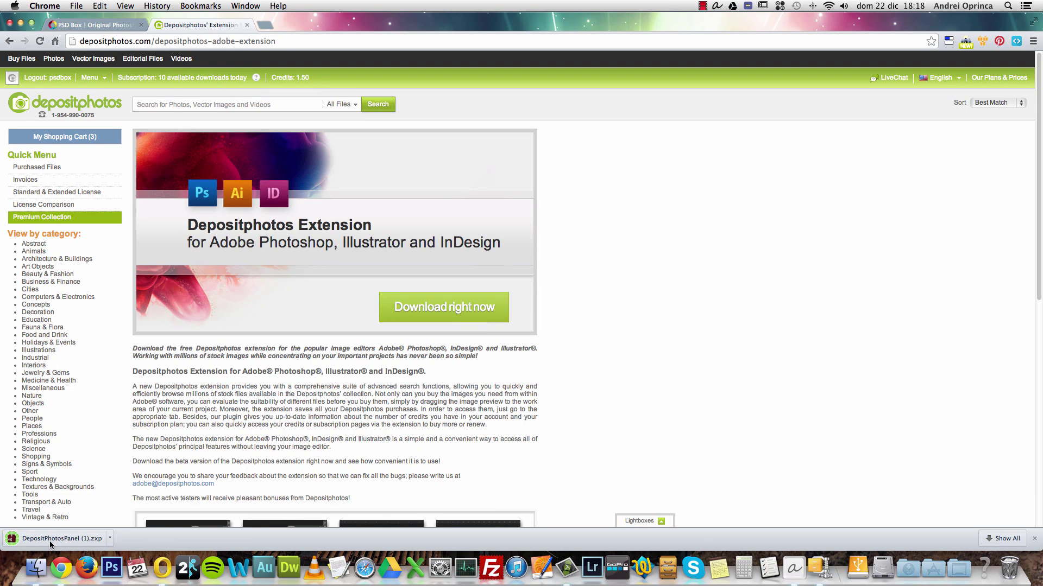
pyautogui.click(50, 540)
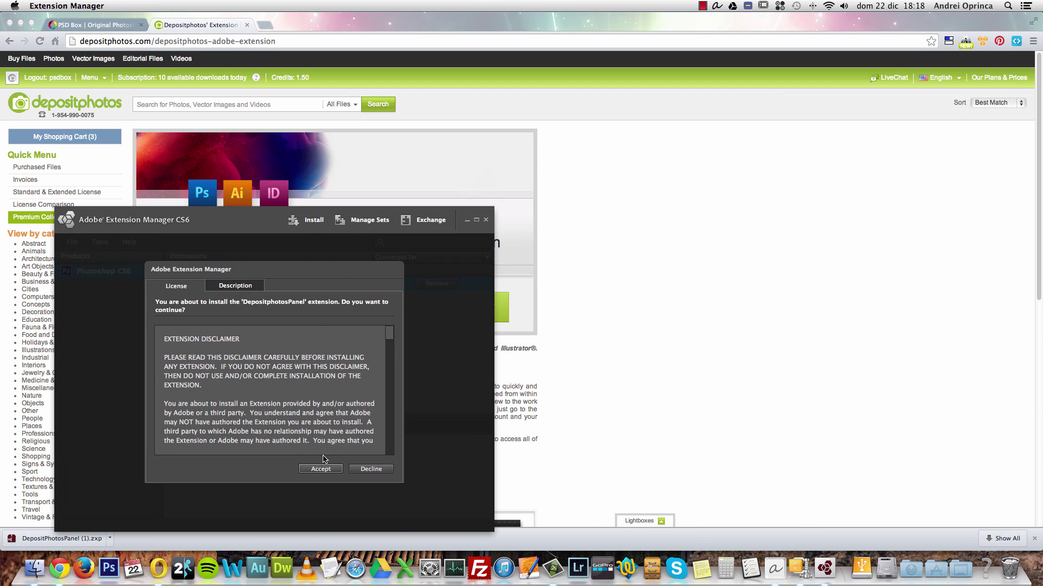
# - Accept the disclaimer, keep the existing DepositphotosPanel extension, then launch Photoshop CS6
pyautogui.click(321, 470)
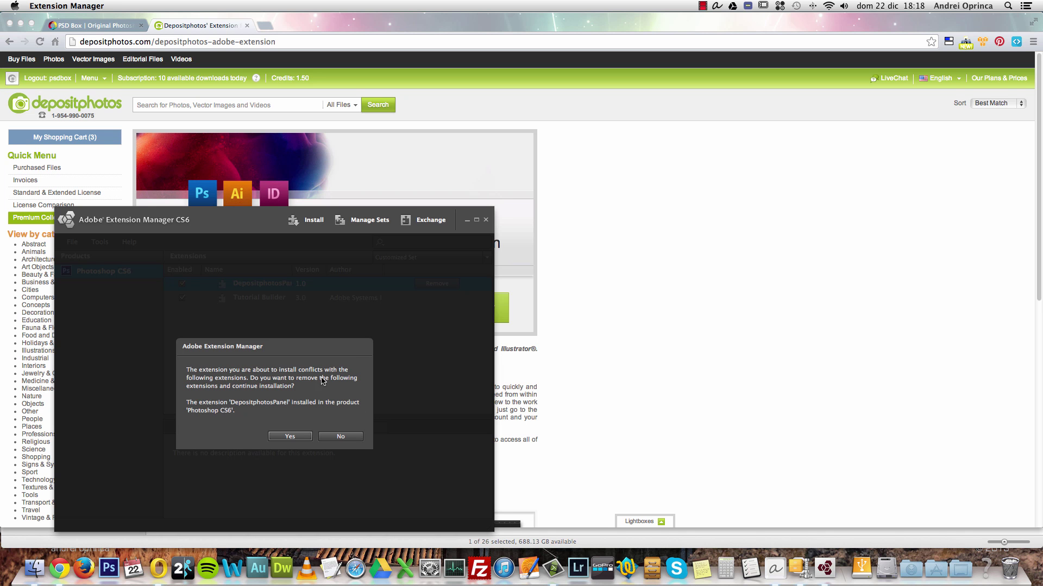
pyautogui.moveTo(322, 351); pyautogui.dragTo(370, 380)
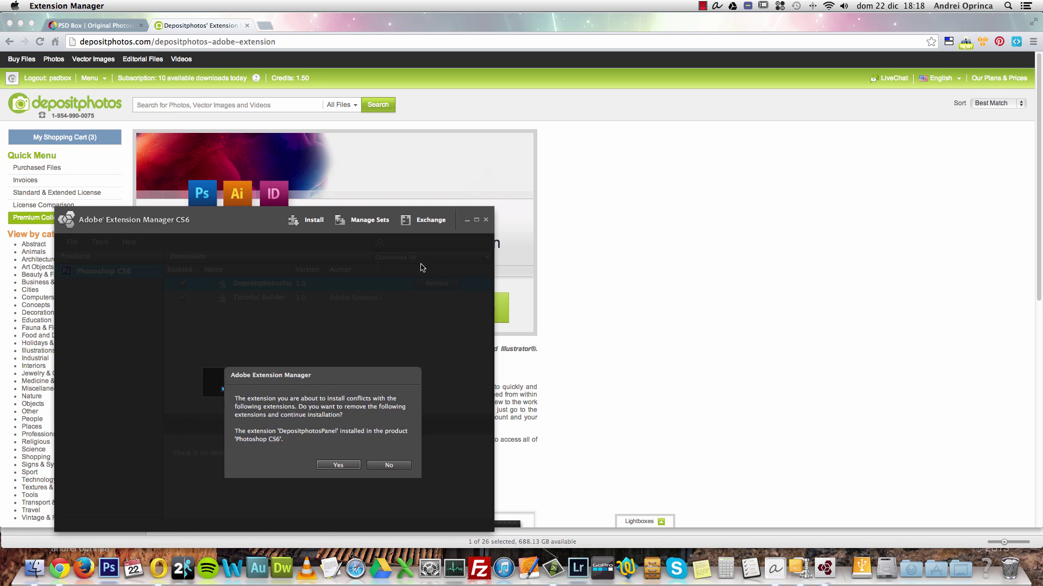
pyautogui.click(389, 466)
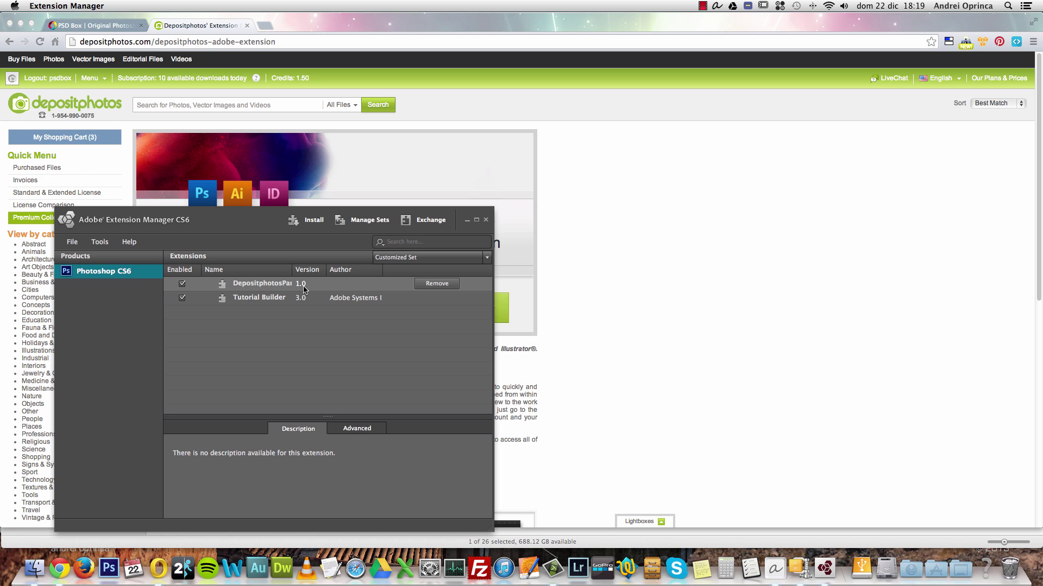
pyautogui.click(303, 288)
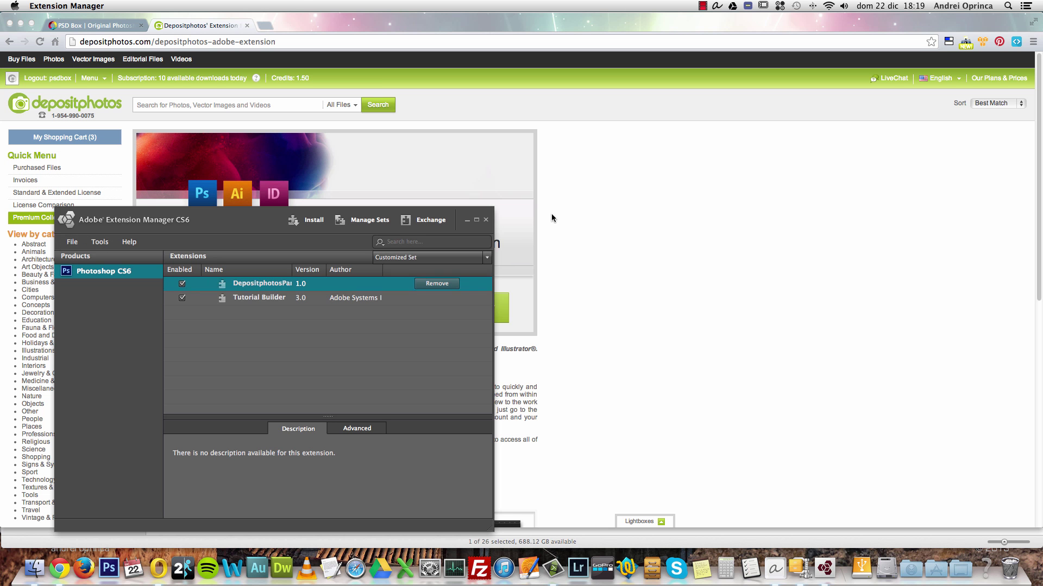
pyautogui.click(486, 219)
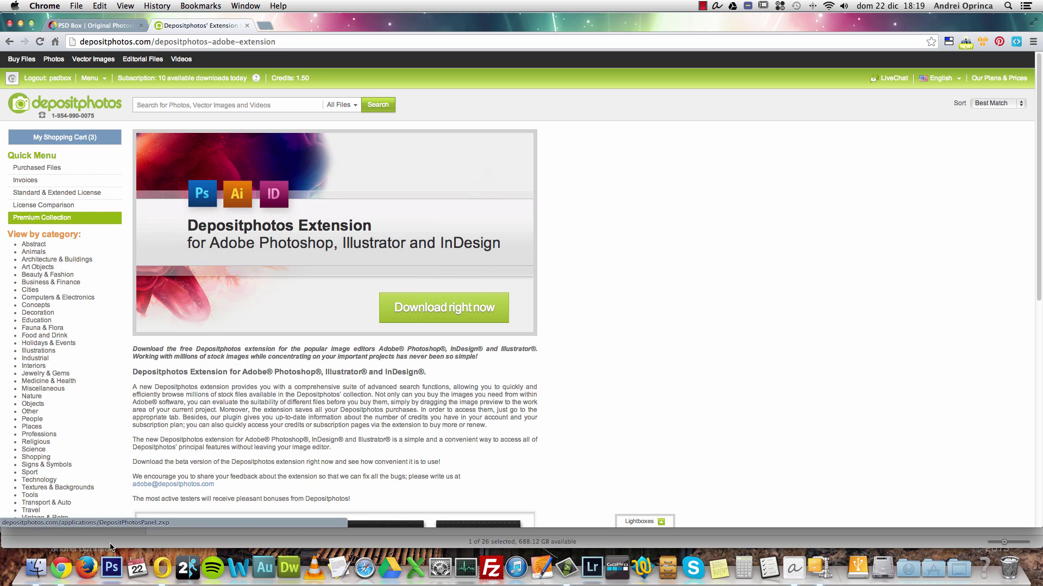
pyautogui.click(112, 568)
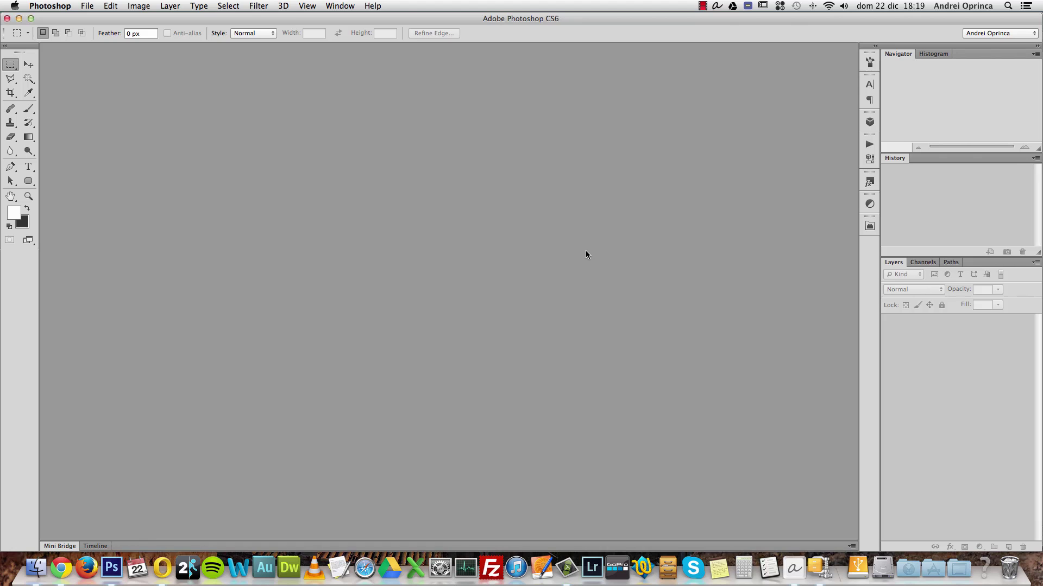
# - Create a new 700 × 500 px document
pyautogui.click(340, 6)
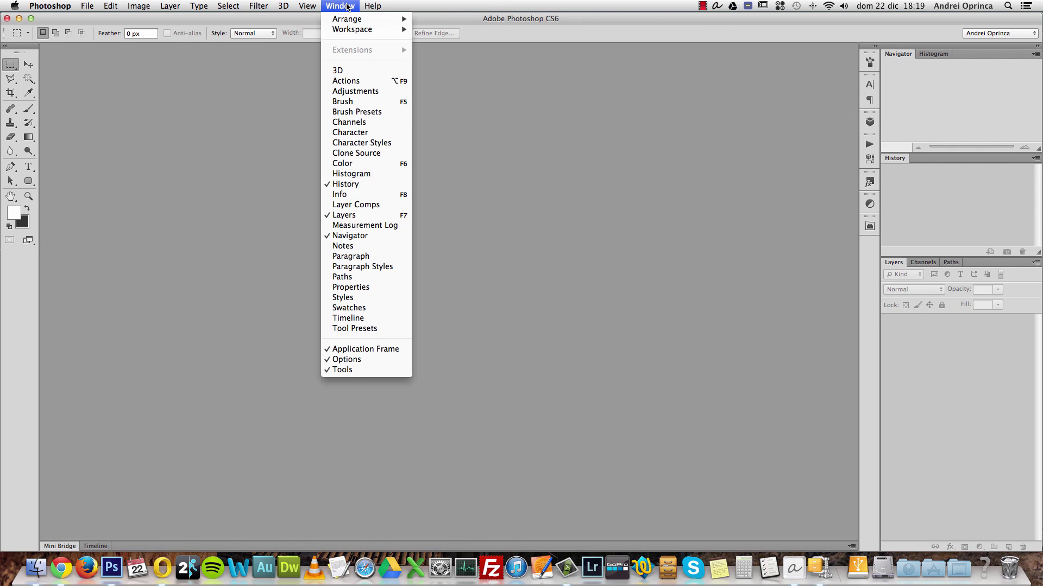
pyautogui.click(305, 57)
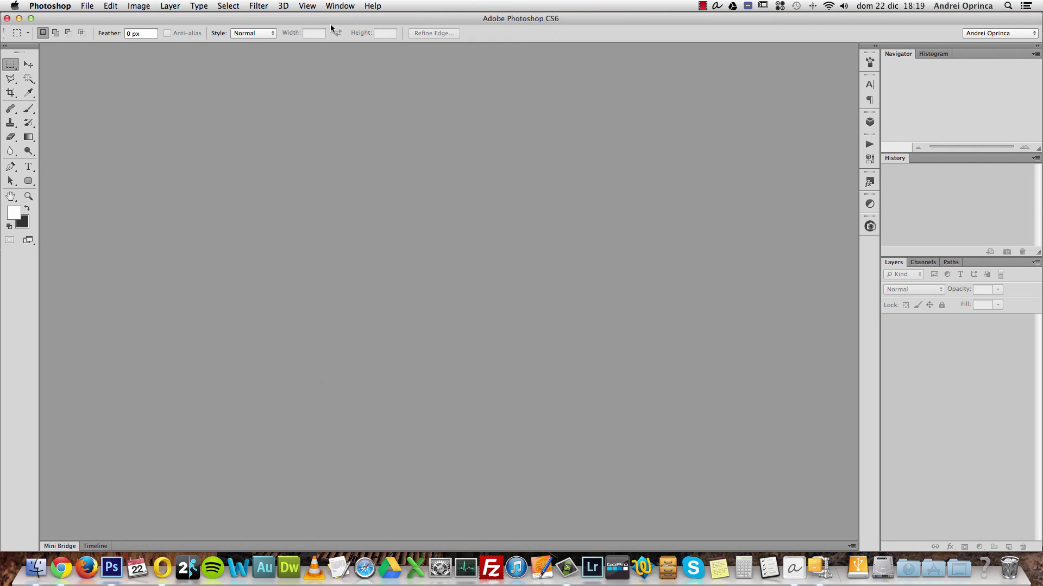
pyautogui.click(95, 5)
pyautogui.click(99, 18)
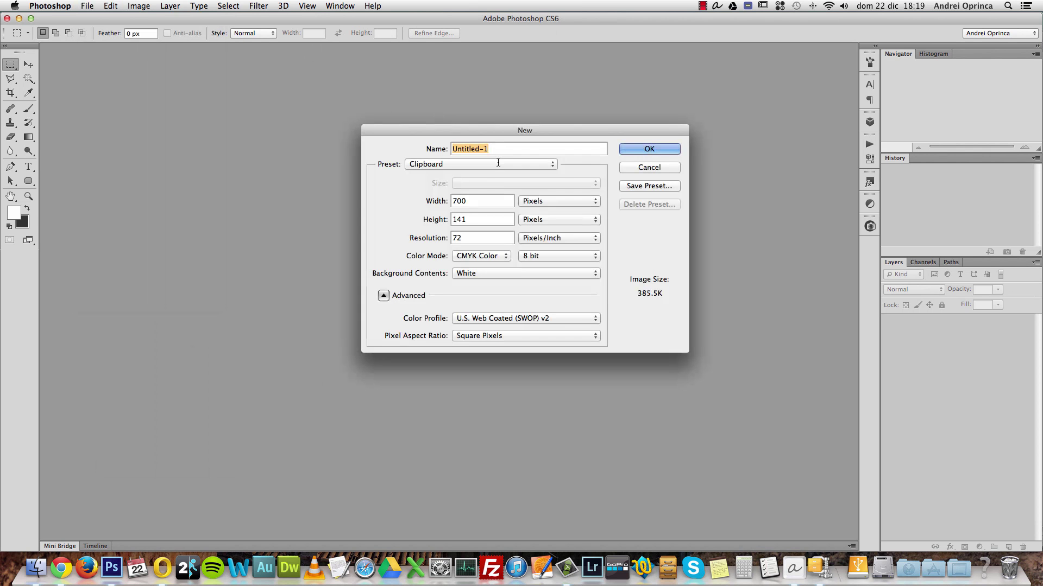
pyautogui.doubleClick(481, 215)
pyautogui.write('500')
pyautogui.press('Return')
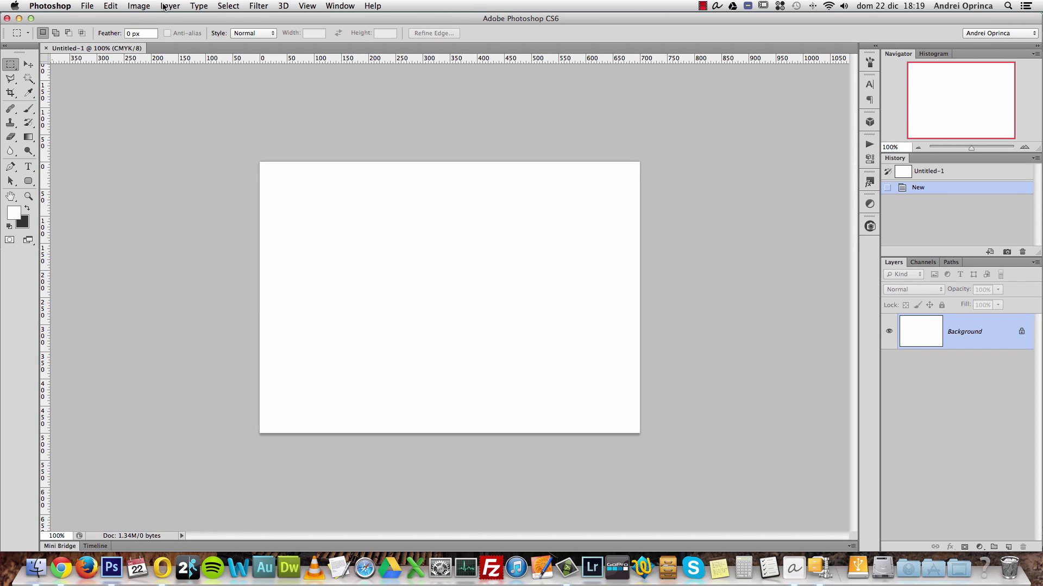
# - Convert the document to RGB Color mode
pyautogui.click(139, 6)
pyautogui.moveTo(163, 18)
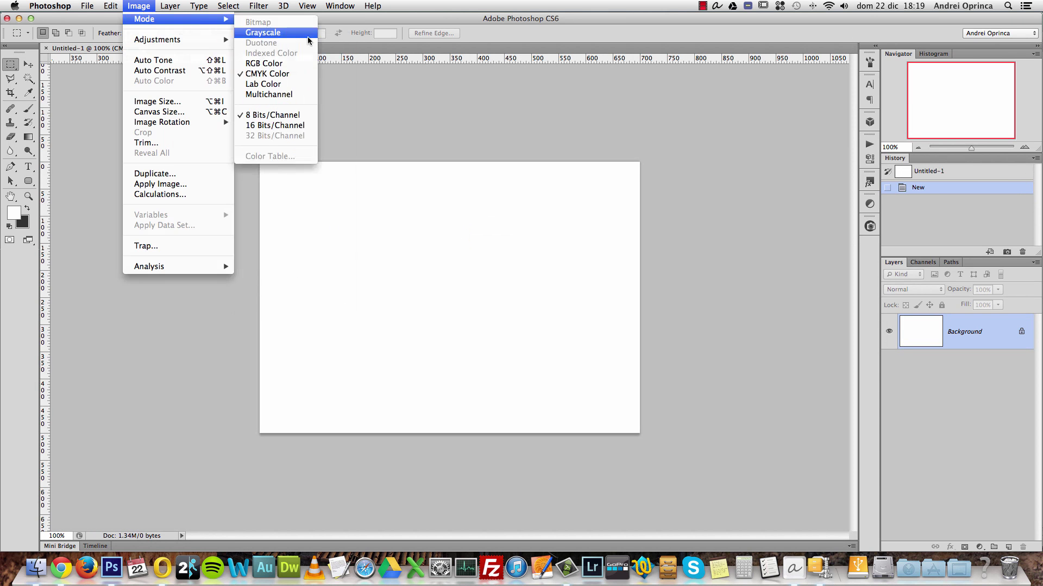
pyautogui.click(278, 64)
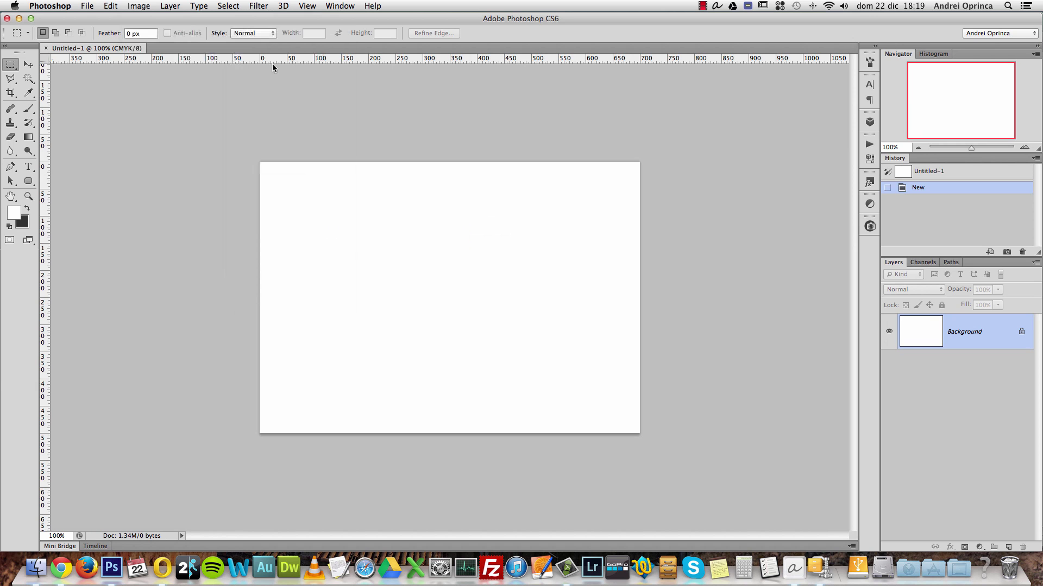
# - Open the Depositphotos panel from the panel dock
pyautogui.click(345, 6)
pyautogui.moveTo(379, 50)
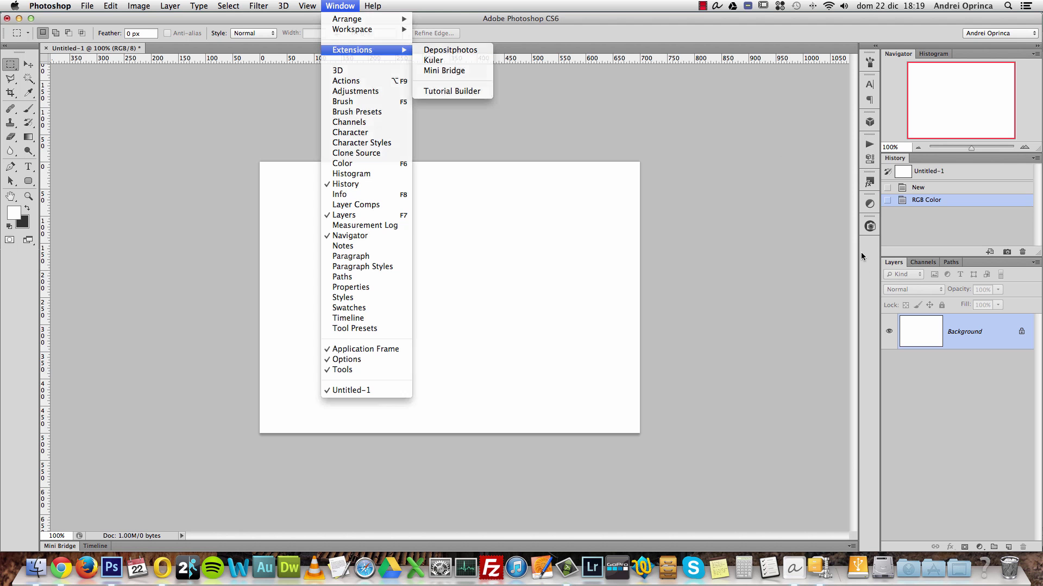
pyautogui.click(869, 225)
pyautogui.click(868, 225)
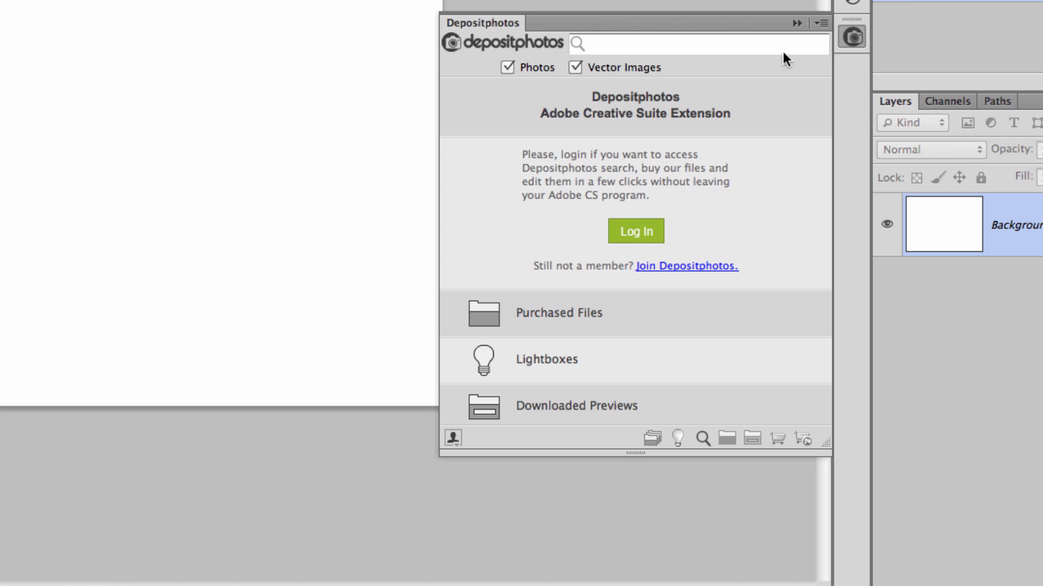
# - Search Depositphotos for 'party girl' and scroll through the results
pyautogui.click(634, 45)
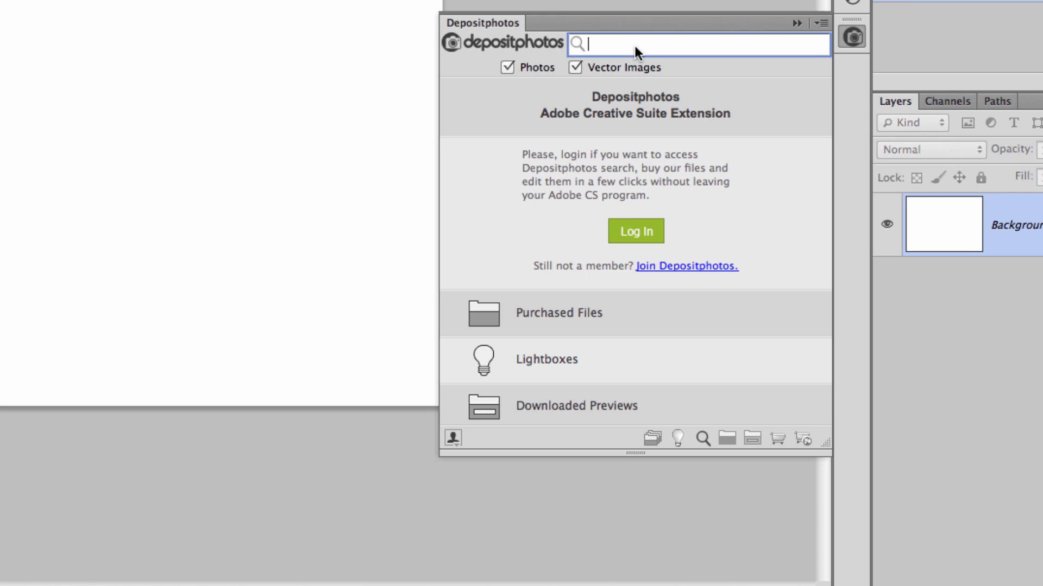
pyautogui.write('party girl')
pyautogui.press('Return')
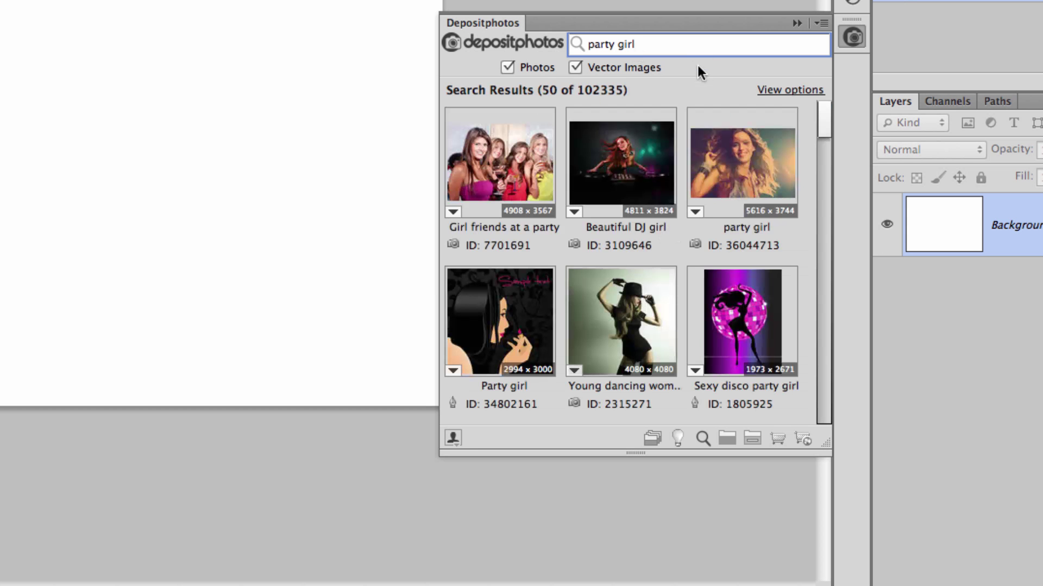
pyautogui.moveTo(823, 114); pyautogui.dragTo(822, 308)
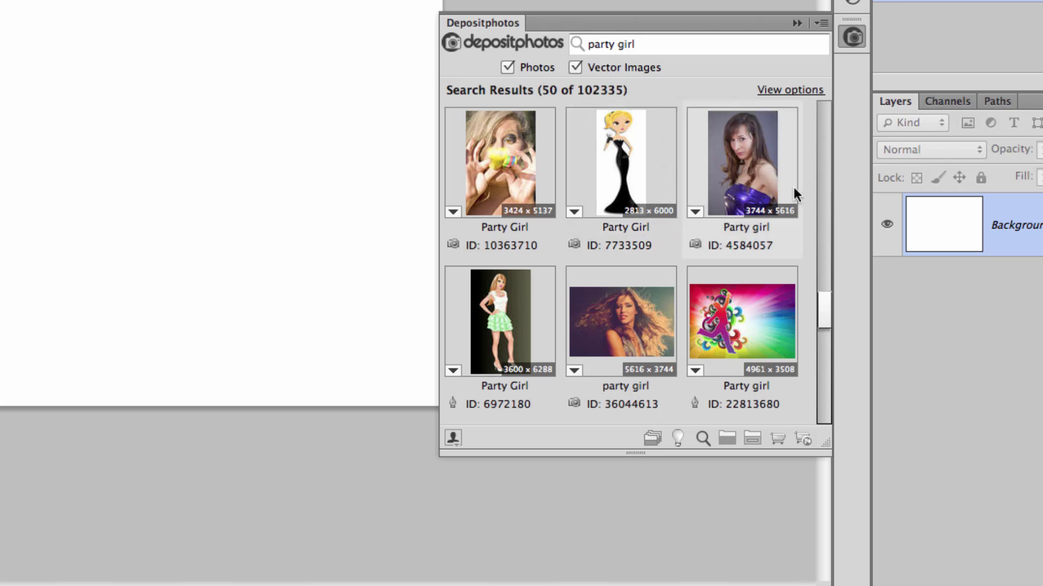
pyautogui.moveTo(823, 311); pyautogui.dragTo(824, 111)
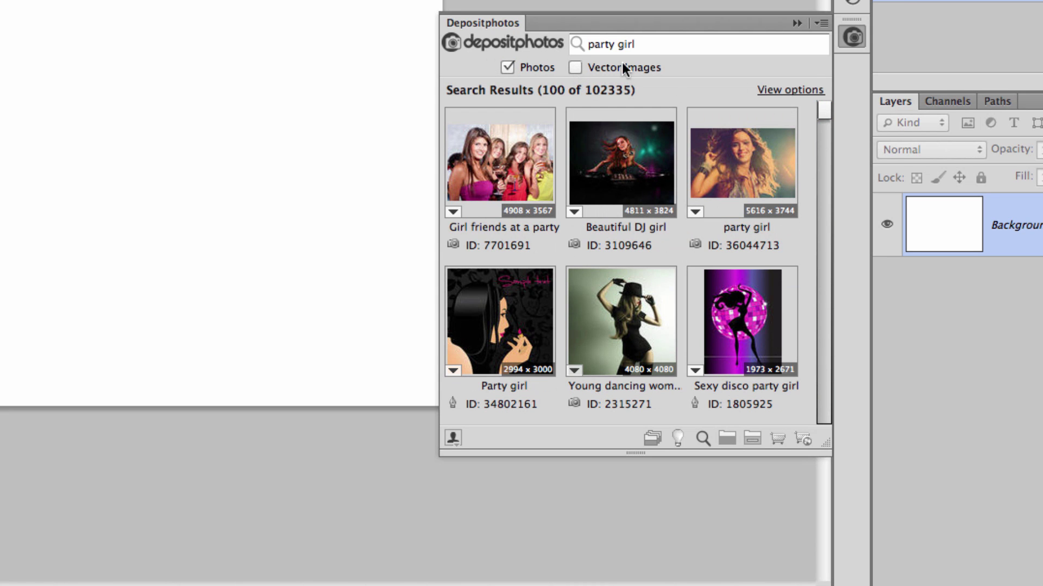
pyautogui.moveTo(819, 113); pyautogui.dragTo(821, 111)
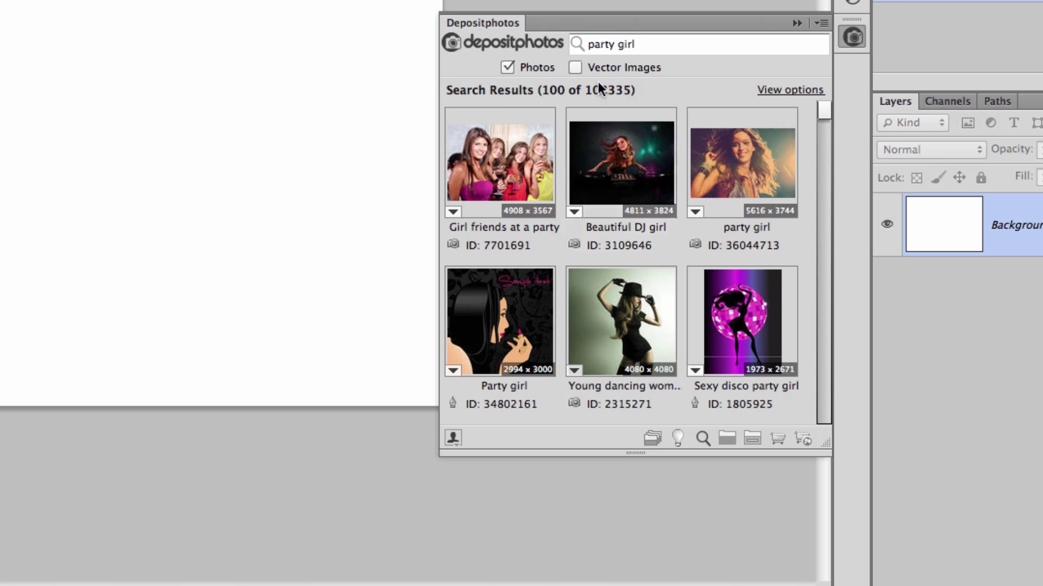
pyautogui.scroll(-5, 733, 192)
# - Include Vector Images in the results again and bring up View Options
pyautogui.click(575, 67)
pyautogui.moveTo(824, 243); pyautogui.dragTo(822, 108)
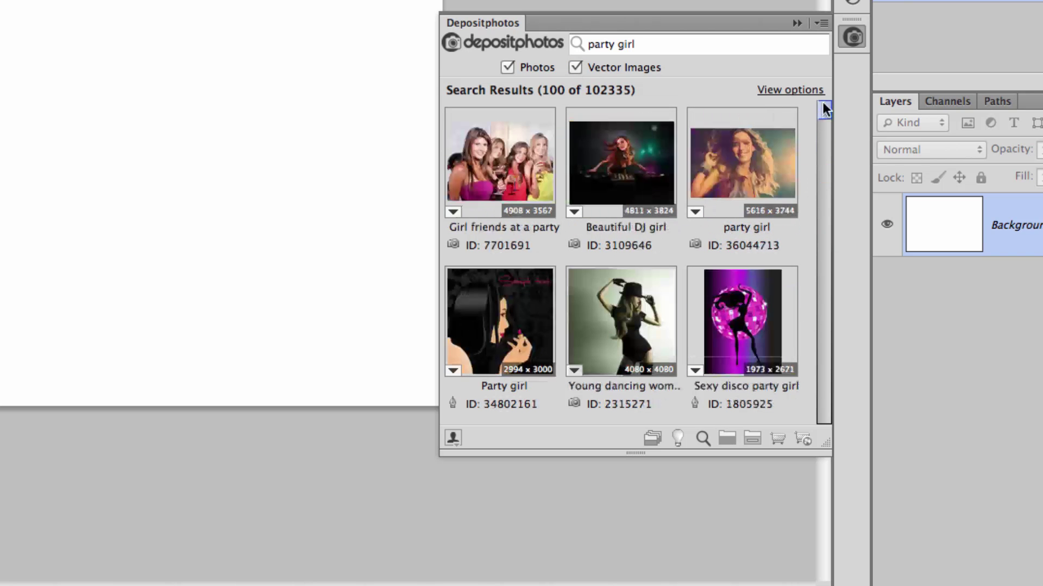
pyautogui.click(783, 90)
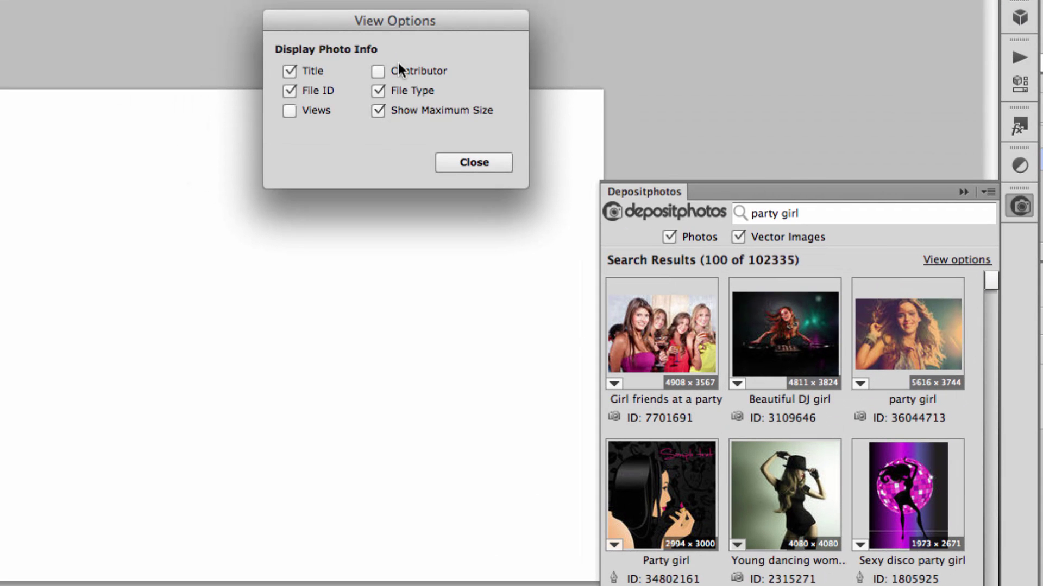
# - Adjust View Options so results show File ID, File Type and maximum size
pyautogui.click(299, 72)
pyautogui.click(469, 163)
pyautogui.click(966, 260)
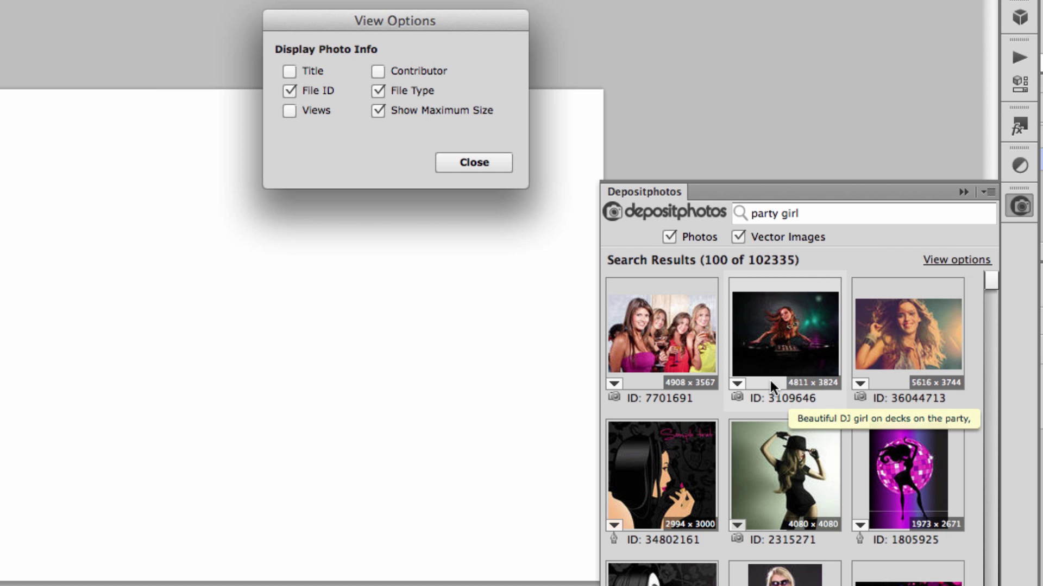
pyautogui.click(378, 91)
pyautogui.click(474, 162)
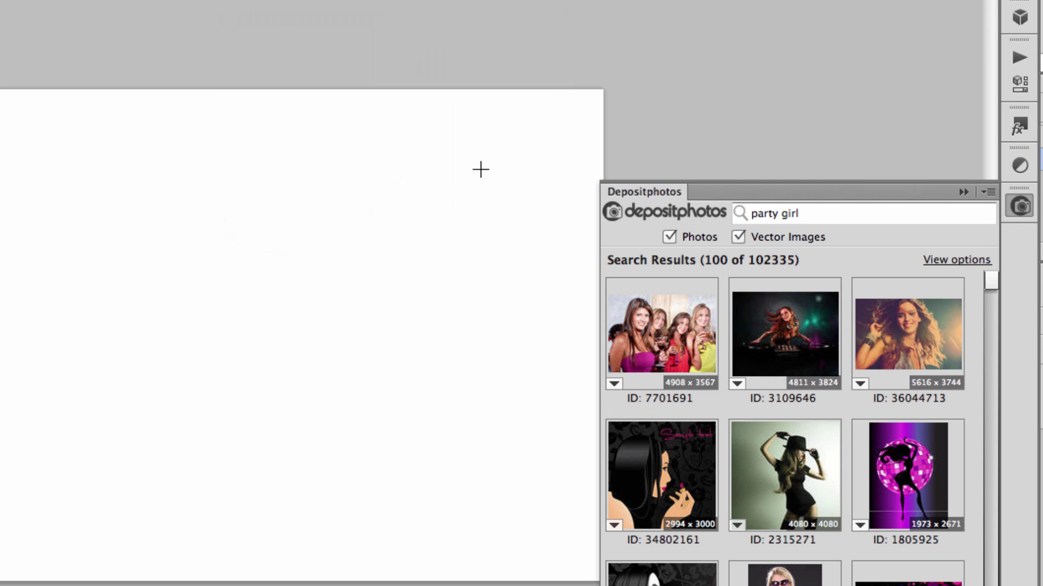
pyautogui.click(740, 384)
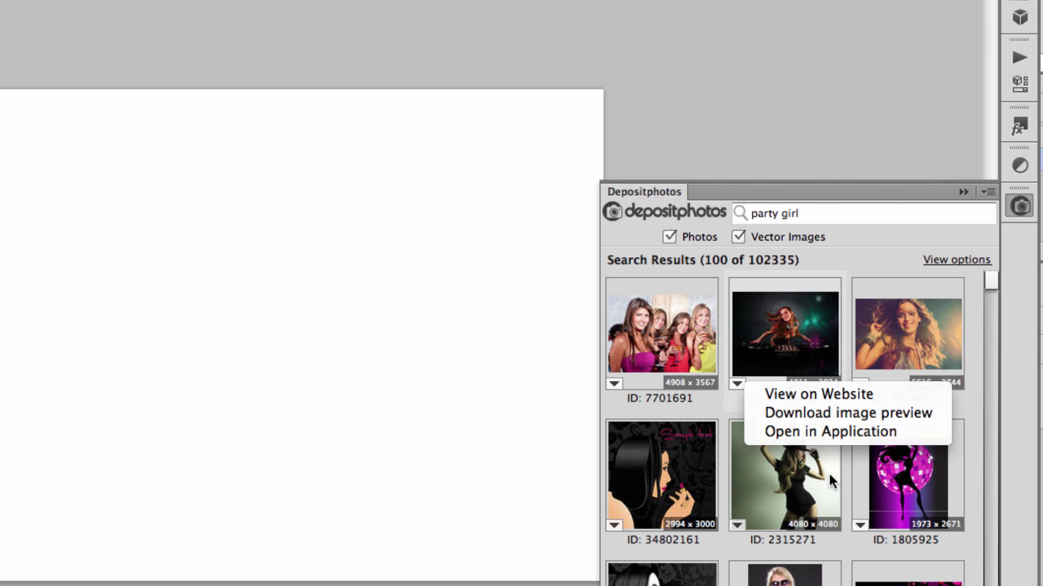
pyautogui.click(967, 254)
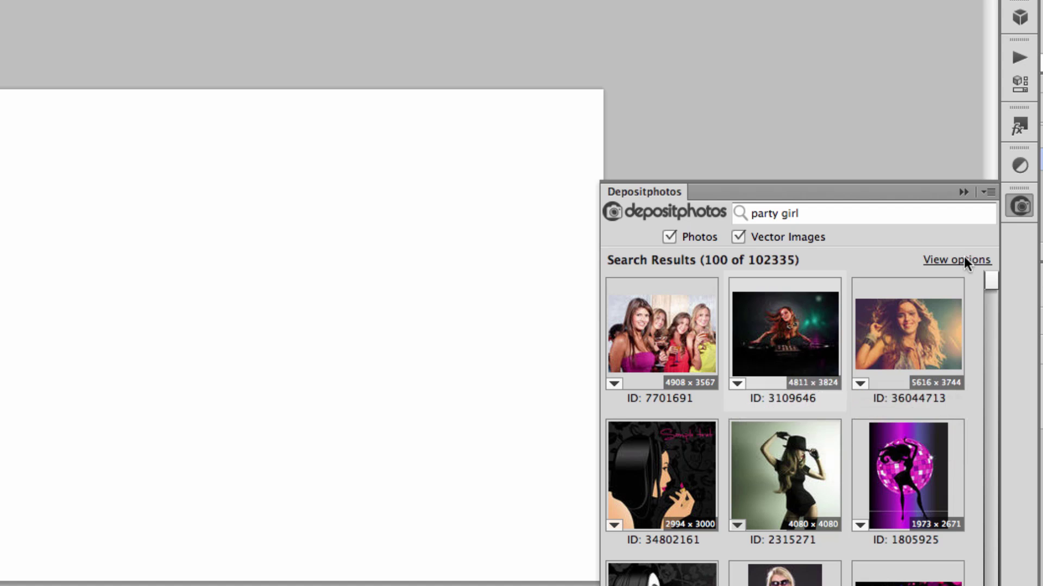
pyautogui.click(957, 261)
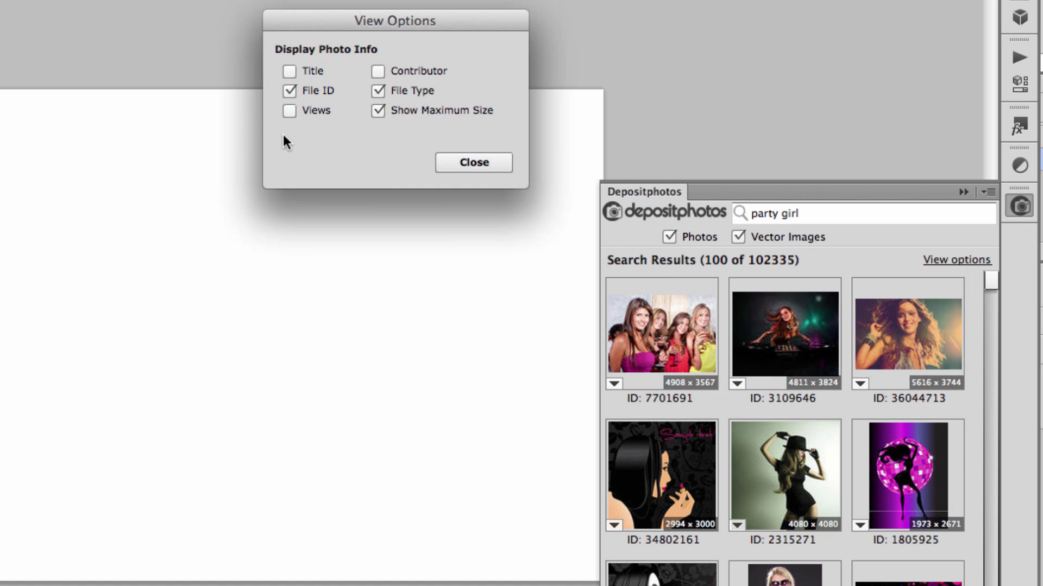
pyautogui.click(477, 164)
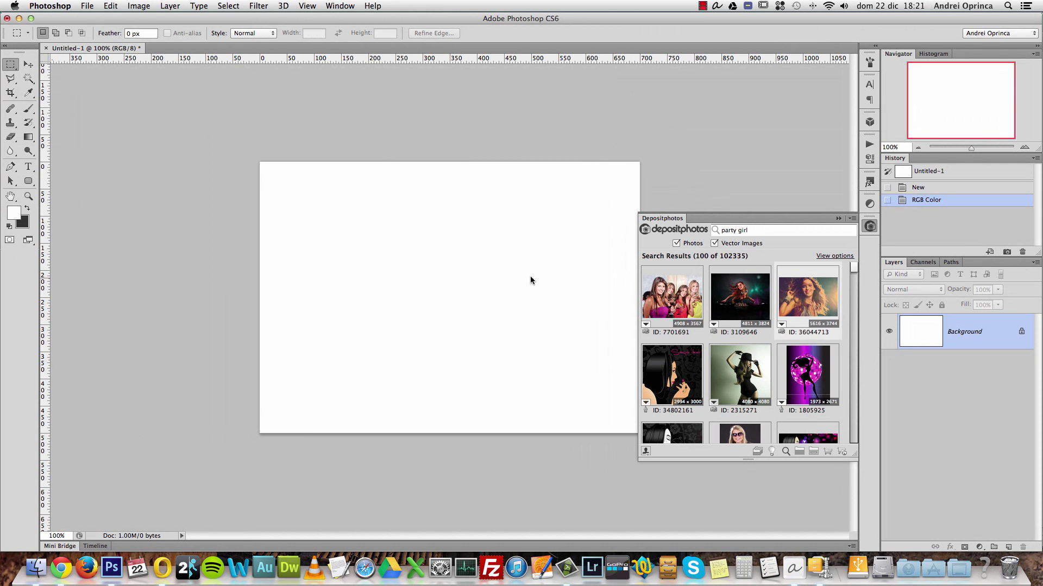
# - Place the third stock photo, 36044713, on the canvas and scale it up
pyautogui.moveTo(801, 303); pyautogui.dragTo(564, 299)
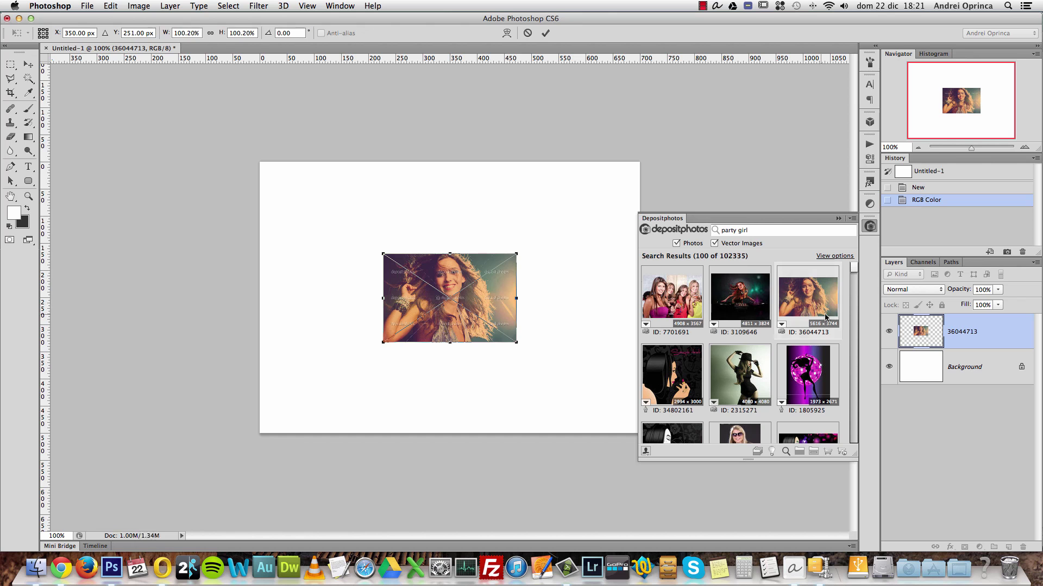
pyautogui.press('Return')
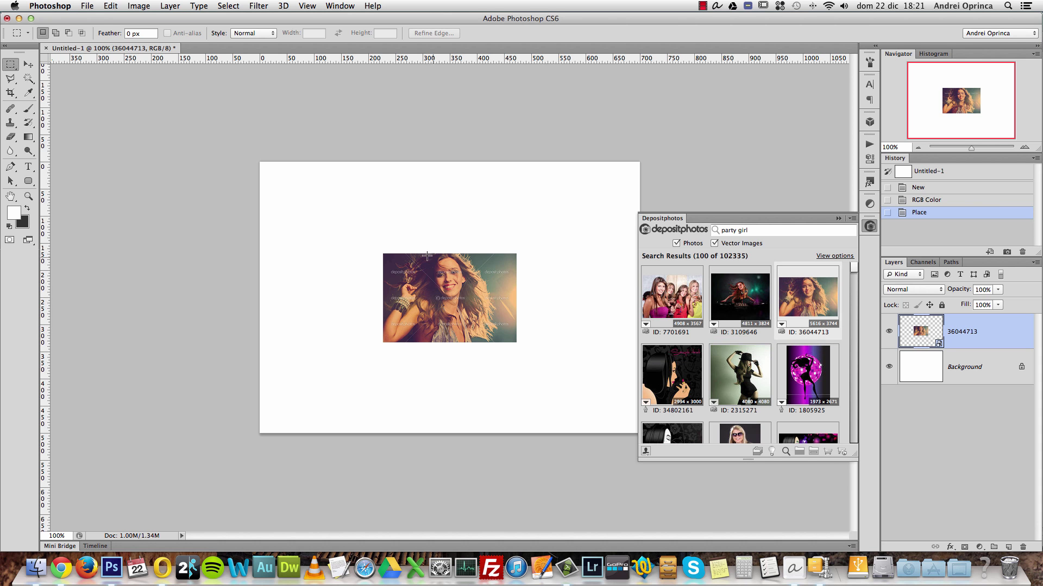
pyautogui.click(24, 61)
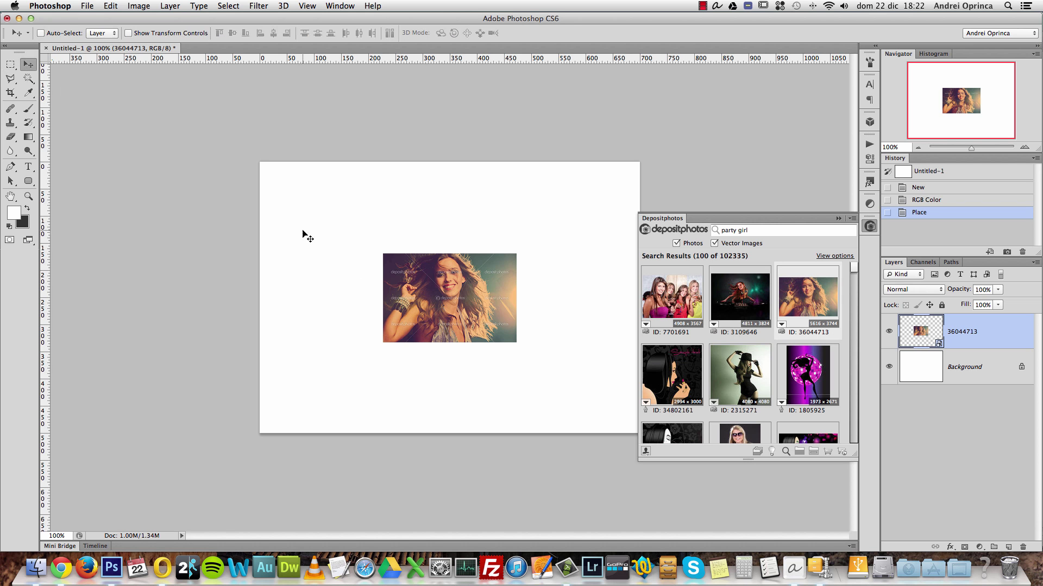
pyautogui.press('super+t')
pyautogui.moveTo(517, 255); pyautogui.dragTo(598, 199)
pyautogui.press('Return')
# - Try erasing the photo, decline rasterizing the smart object, and dismiss the alert
pyautogui.press('e')
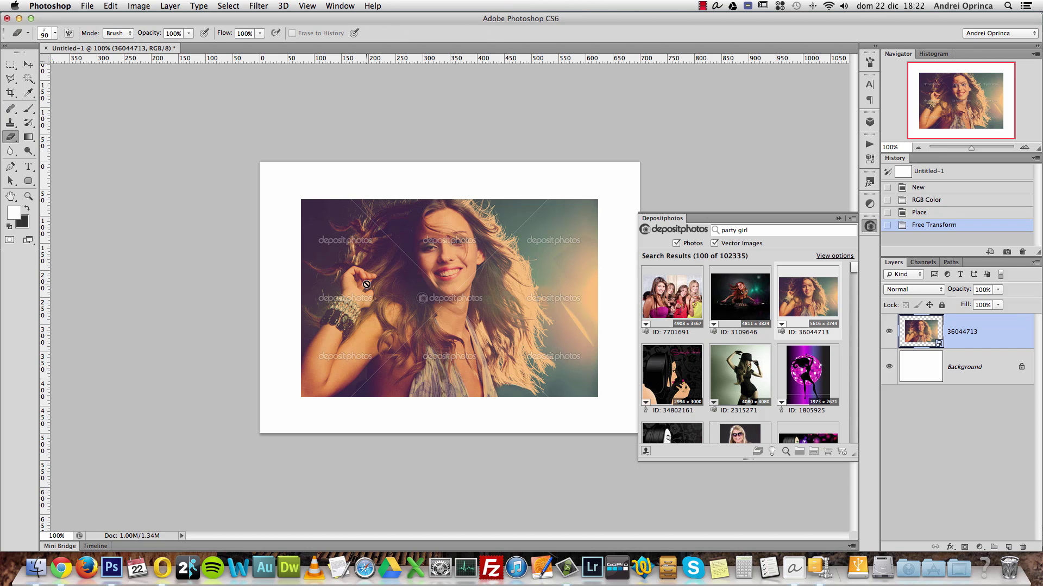
pyautogui.click(384, 260)
pyautogui.click(559, 204)
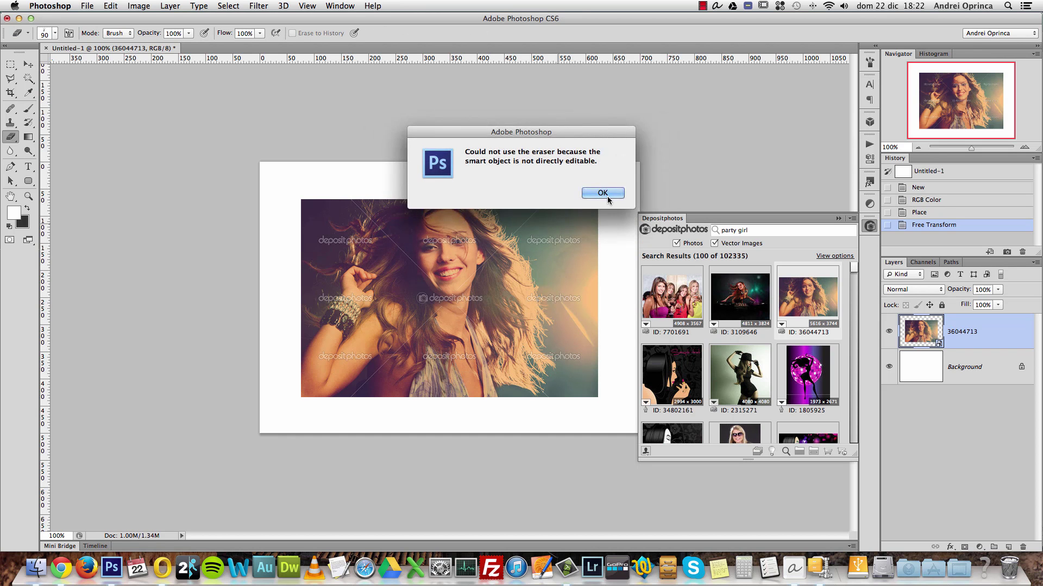
pyautogui.click(603, 193)
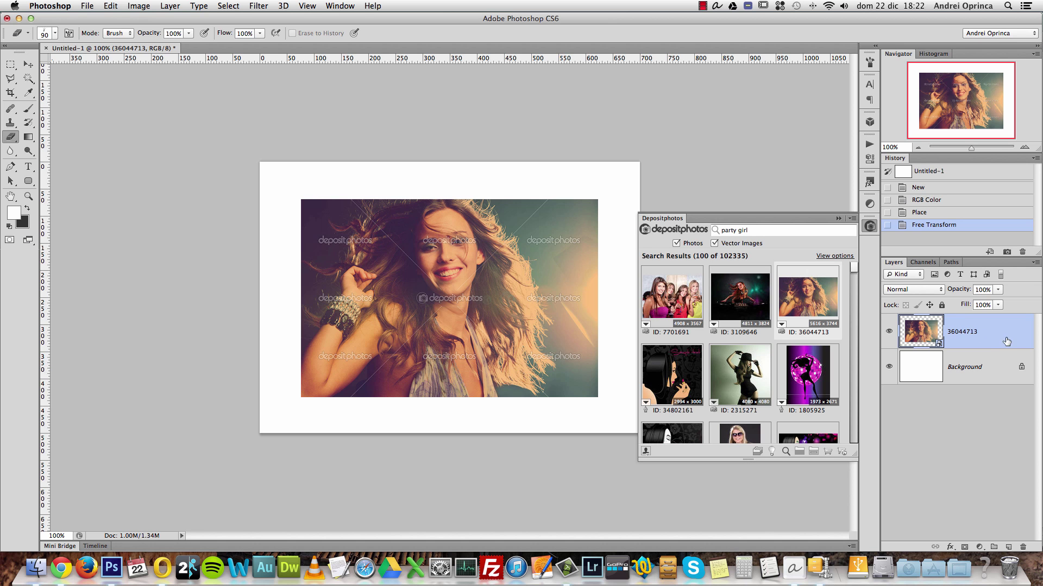
# - Delete the 36044713 layer and place the third stock photo on the canvas again
pyautogui.moveTo(1008, 341); pyautogui.dragTo(1023, 546)
pyautogui.click(782, 325)
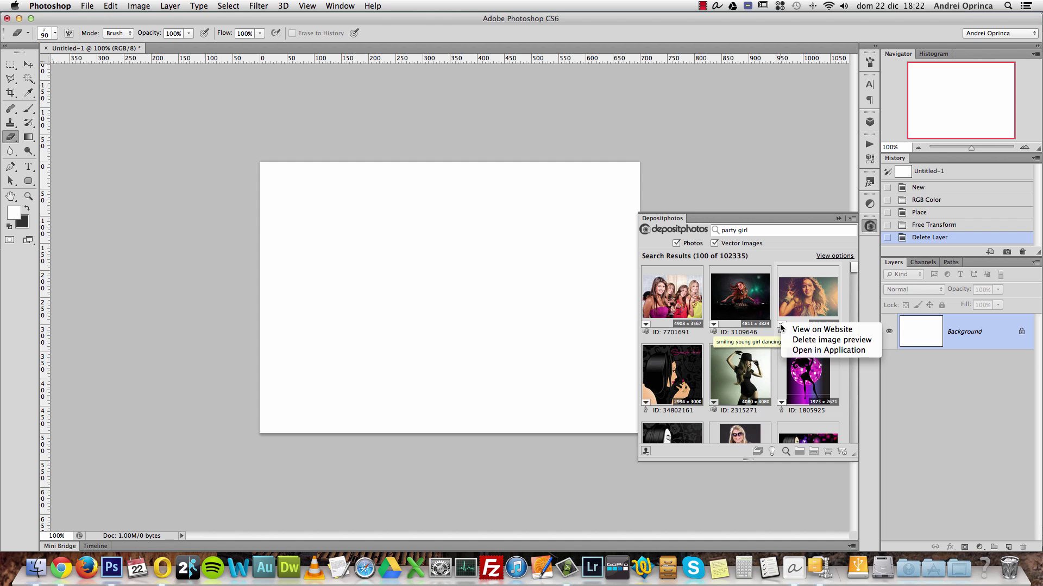
pyautogui.click(806, 303)
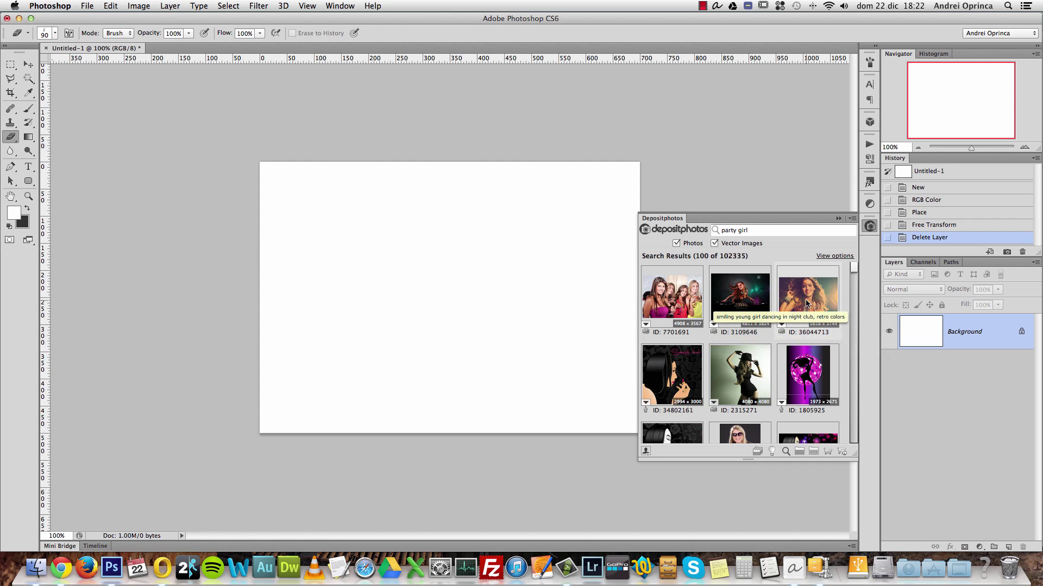
pyautogui.rightClick(806, 303)
pyautogui.click(796, 220)
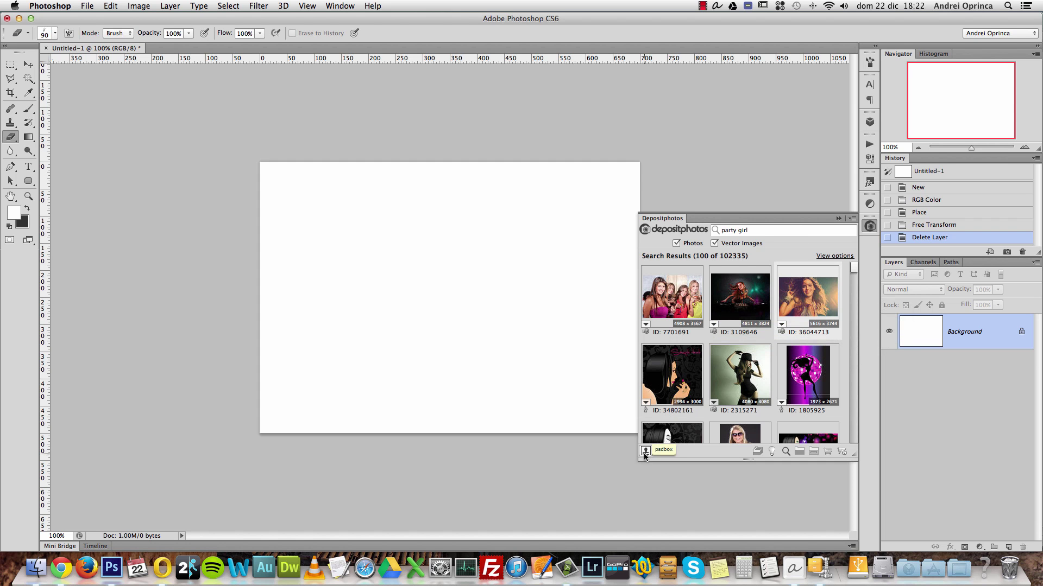
pyautogui.rightClick(816, 307)
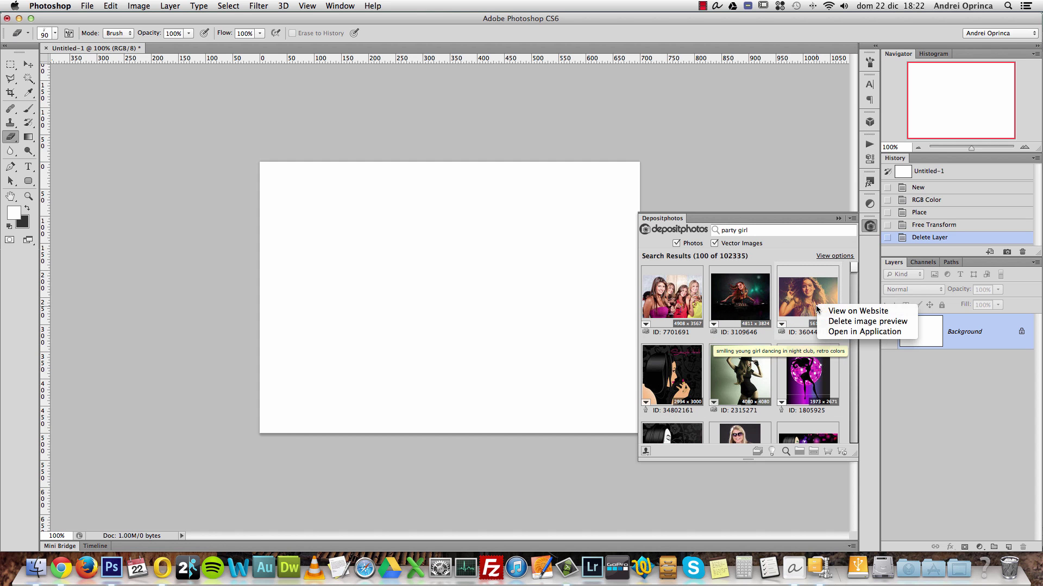
pyautogui.click(780, 342)
pyautogui.scroll(-10, 760, 353)
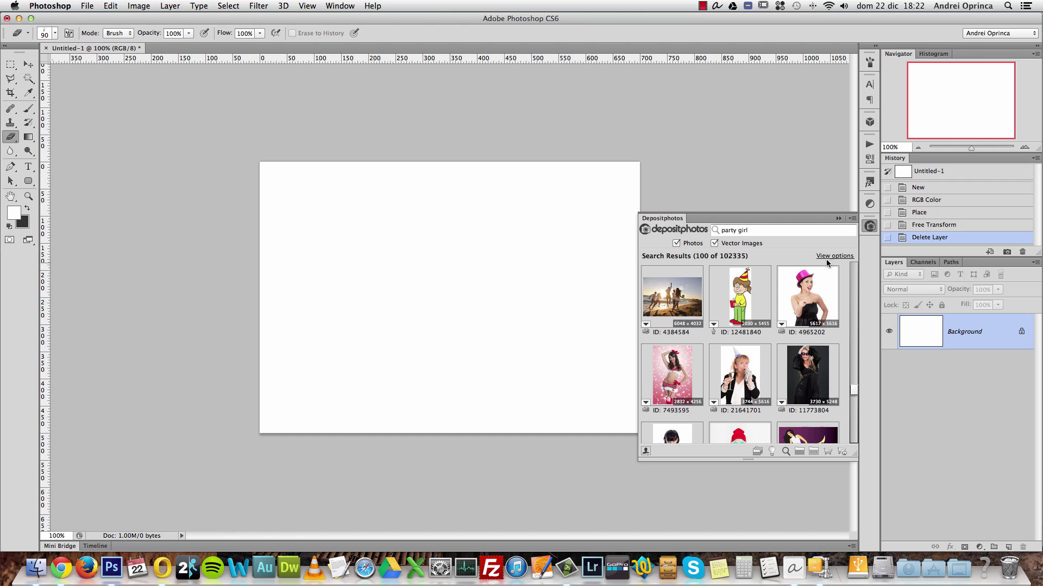
pyautogui.scroll(10, 798, 348)
pyautogui.rightClick(810, 296)
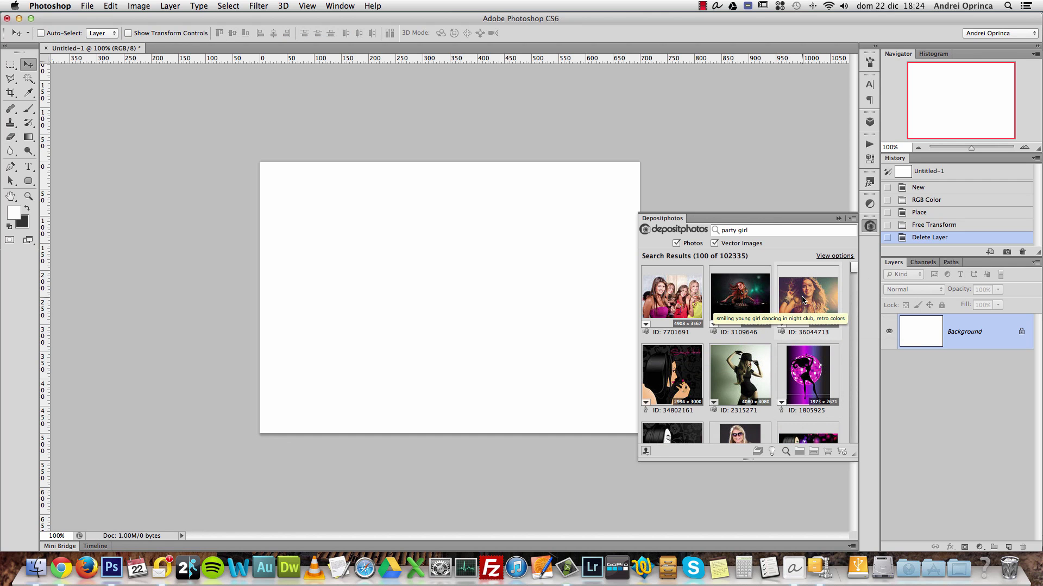
pyautogui.moveTo(803, 299); pyautogui.dragTo(449, 282)
pyautogui.press('Return')
# - Open photo 36044713 as its own document, then return to Untitled-1
pyautogui.rightClick(809, 293)
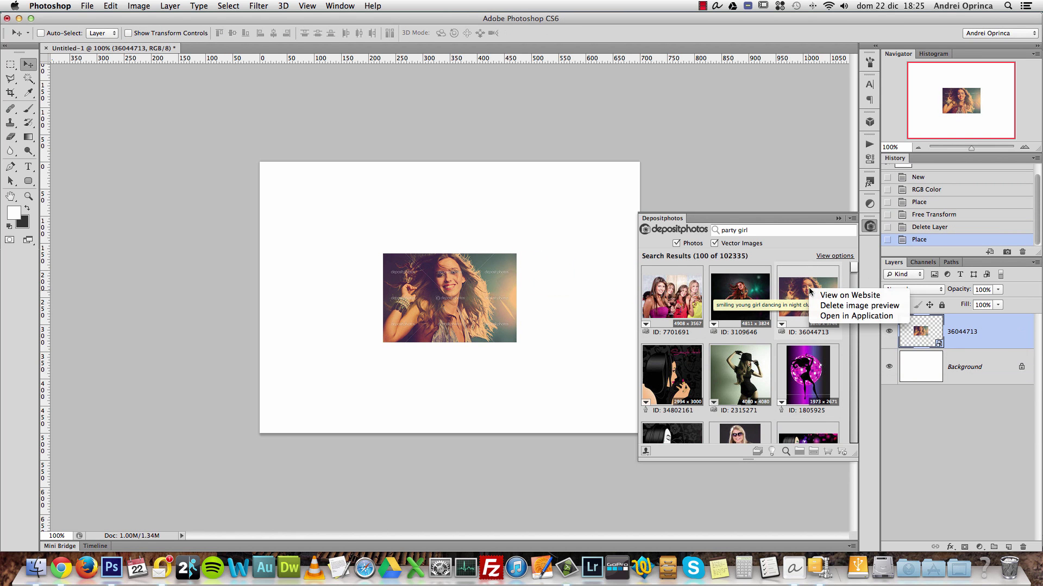
pyautogui.click(860, 318)
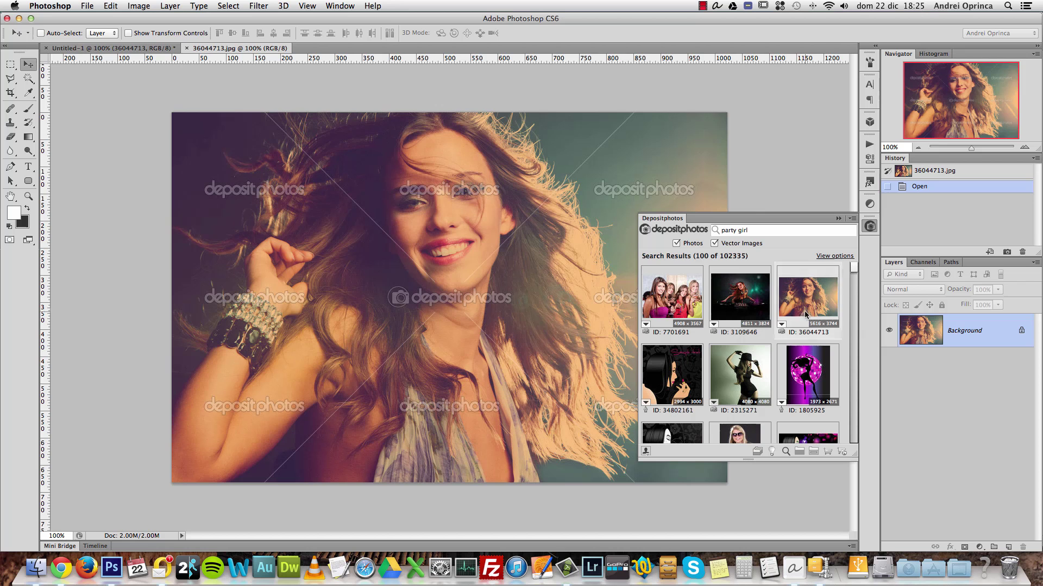
pyautogui.click(121, 49)
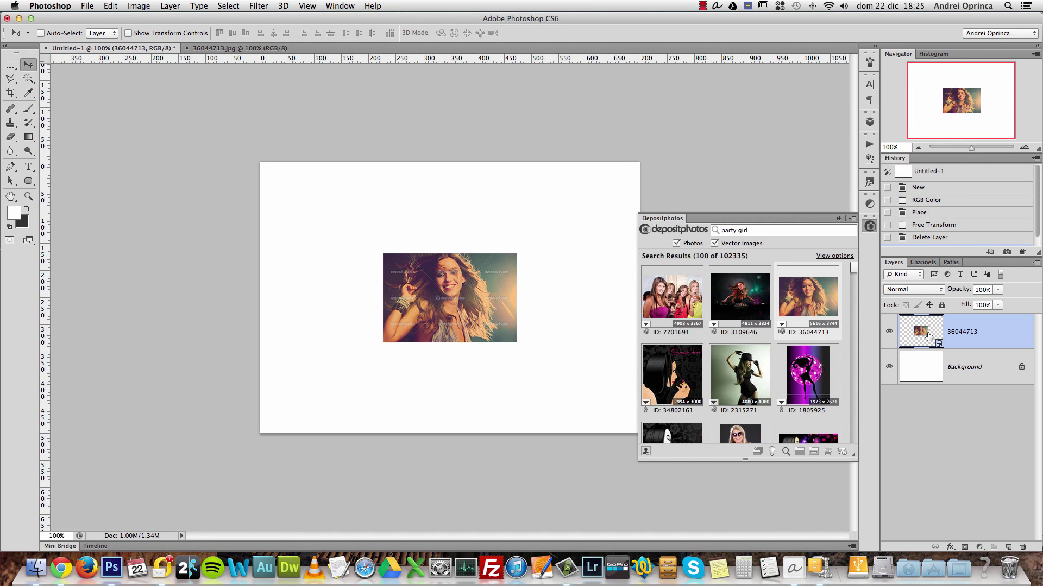
# - Scale the placed photo proportionally to 248.78% to cover most of the canvas
pyautogui.press('super+t')
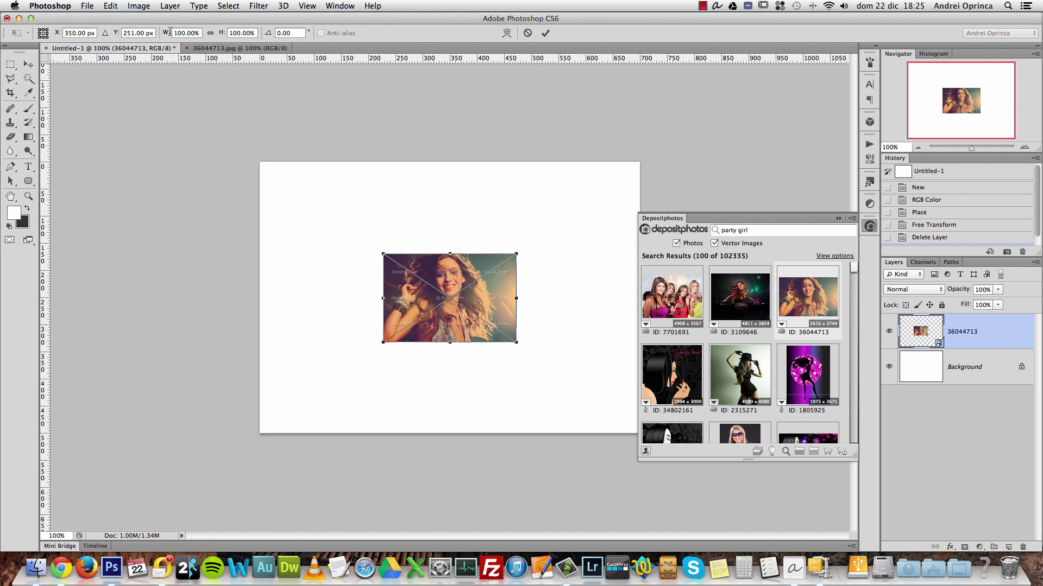
pyautogui.click(209, 35)
pyautogui.moveTo(518, 253); pyautogui.dragTo(617, 186)
pyautogui.press('Return')
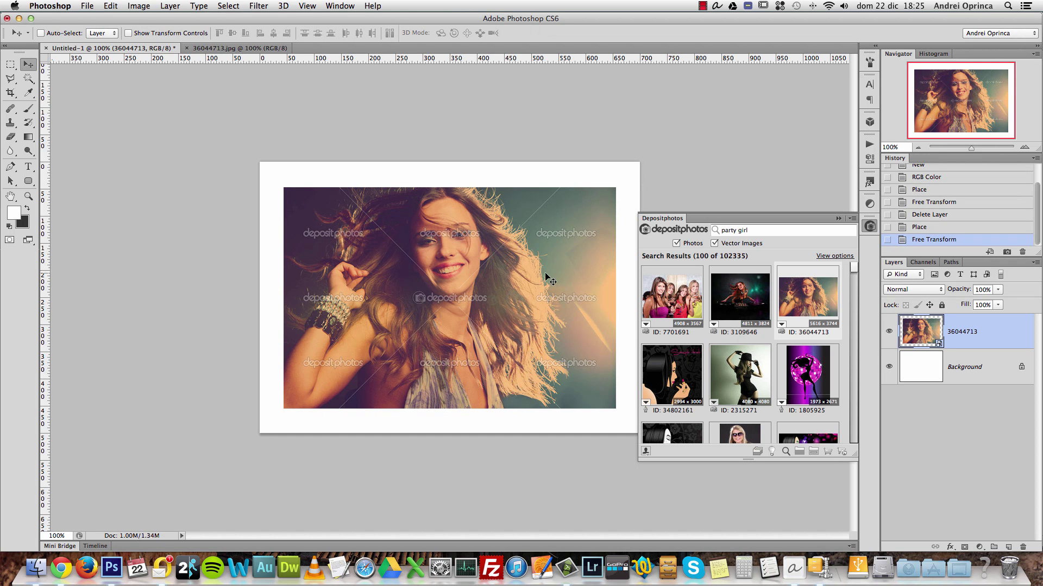
# - Cut the entire 36044713.jpg image and close that document without saving
pyautogui.click(233, 49)
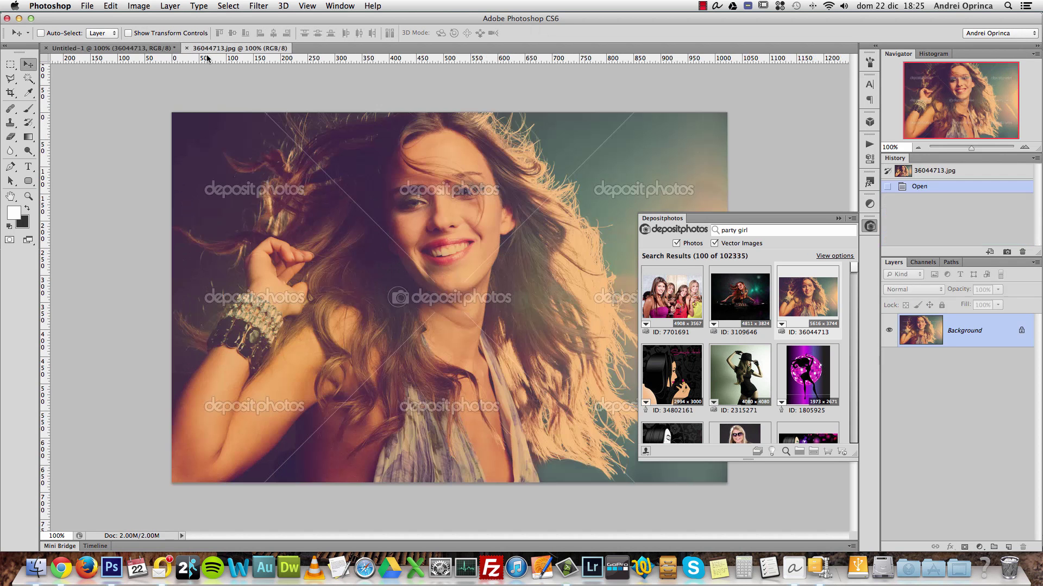
pyautogui.rightClick(820, 307)
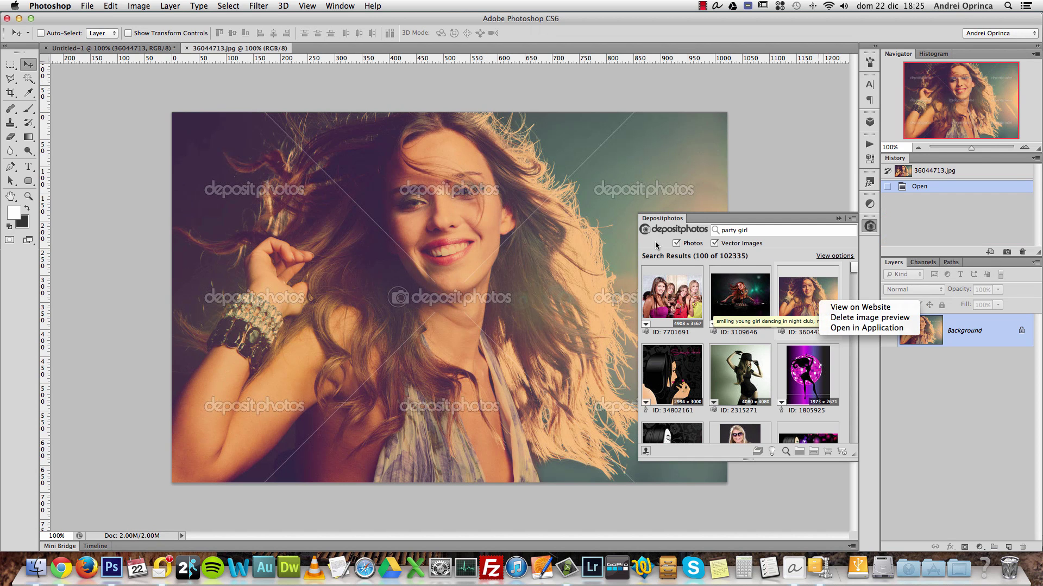
pyautogui.press('Escape')
pyautogui.press('super+a')
pyautogui.press('super+w')
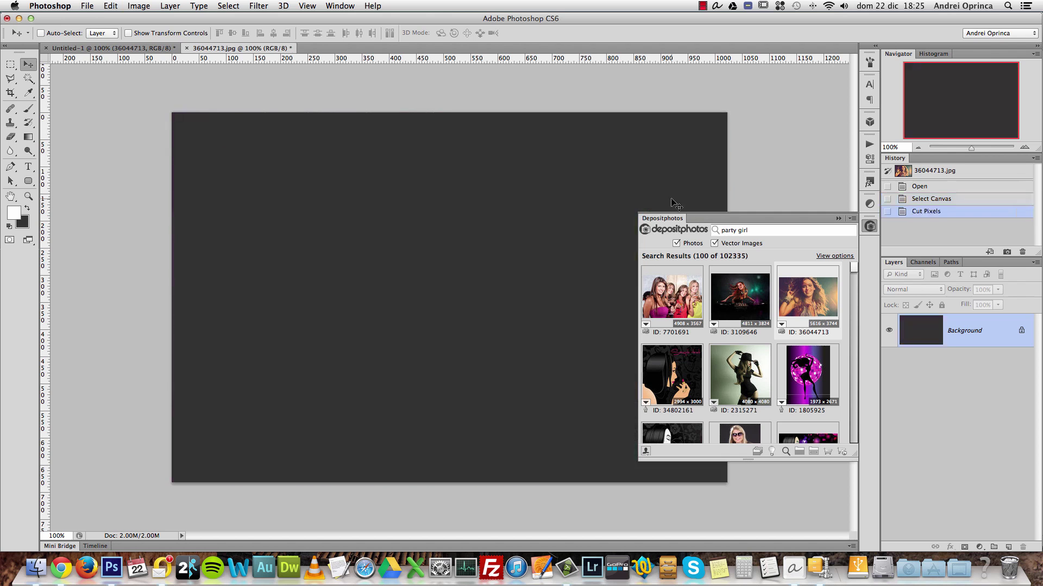
pyautogui.click(479, 194)
# - Delete the photo layer, paste and reposition the cut image, then delete Layer 1
pyautogui.moveTo(986, 339); pyautogui.dragTo(1022, 546)
pyautogui.press('super+v')
pyautogui.moveTo(507, 204); pyautogui.dragTo(462, 221)
pyautogui.rightClick(796, 289)
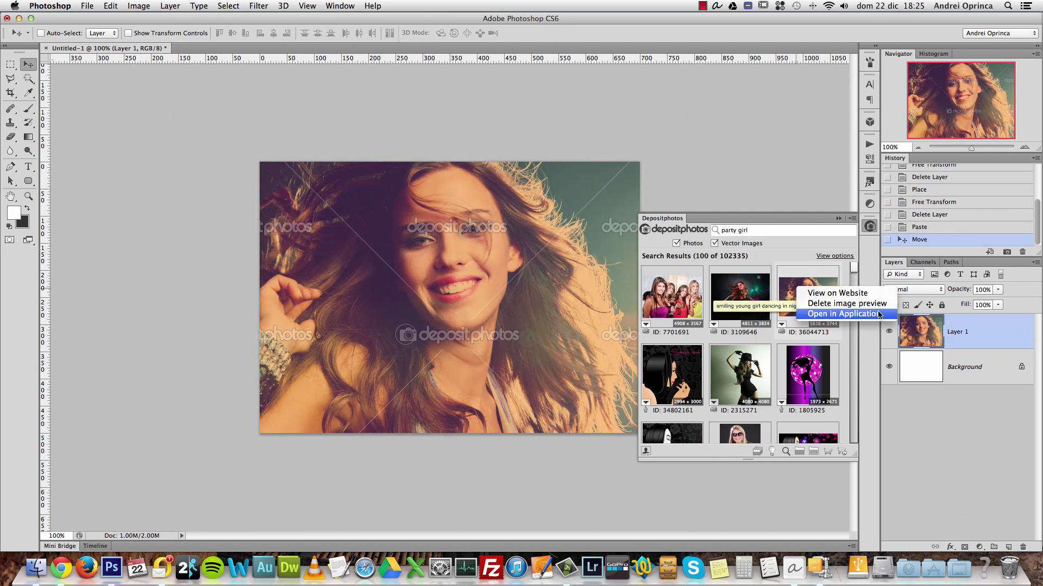
pyautogui.click(1033, 326)
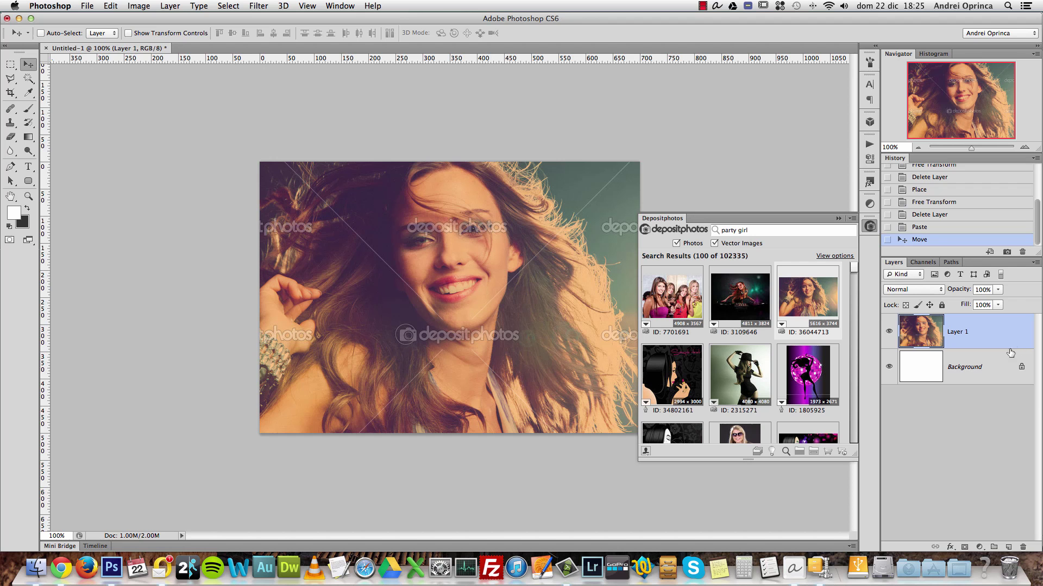
pyautogui.moveTo(1002, 326); pyautogui.dragTo(1023, 548)
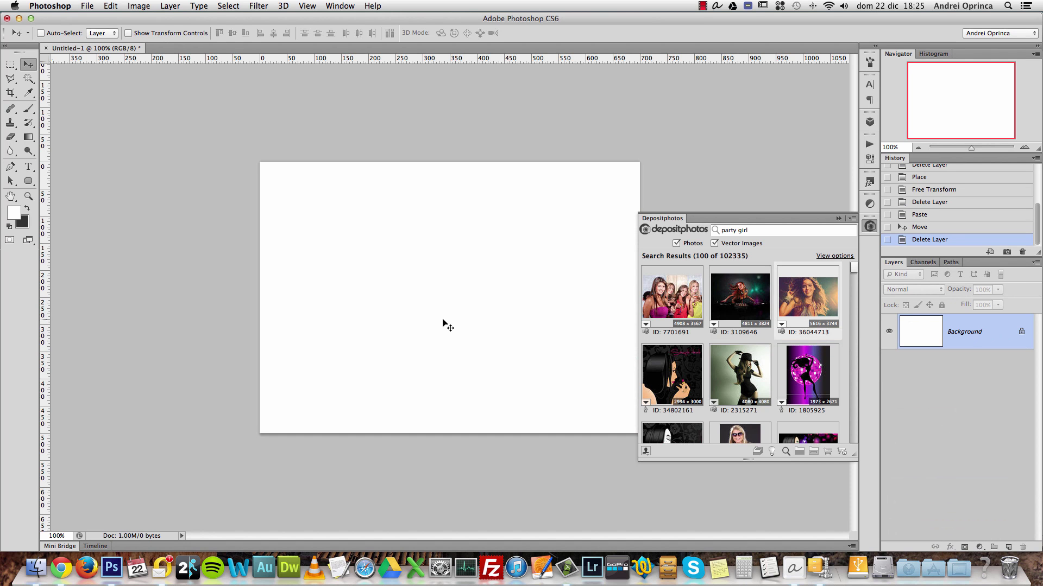
# - In Finder, browse Depositphotos > Purchased, select 4578713.jpg, and go back to Depositphotos
pyautogui.click(37, 568)
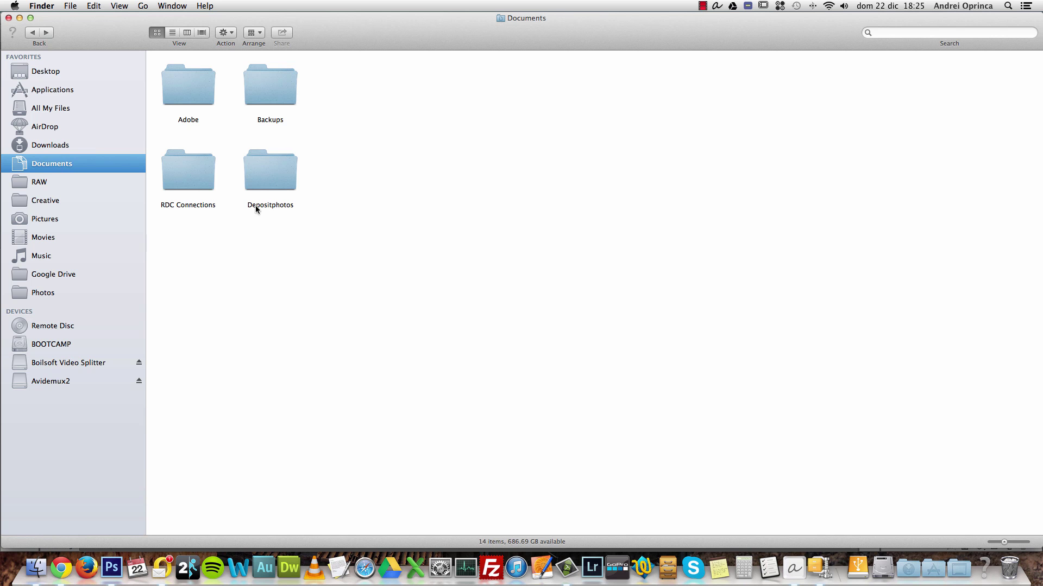
pyautogui.click(263, 184)
pyautogui.doubleClick(267, 175)
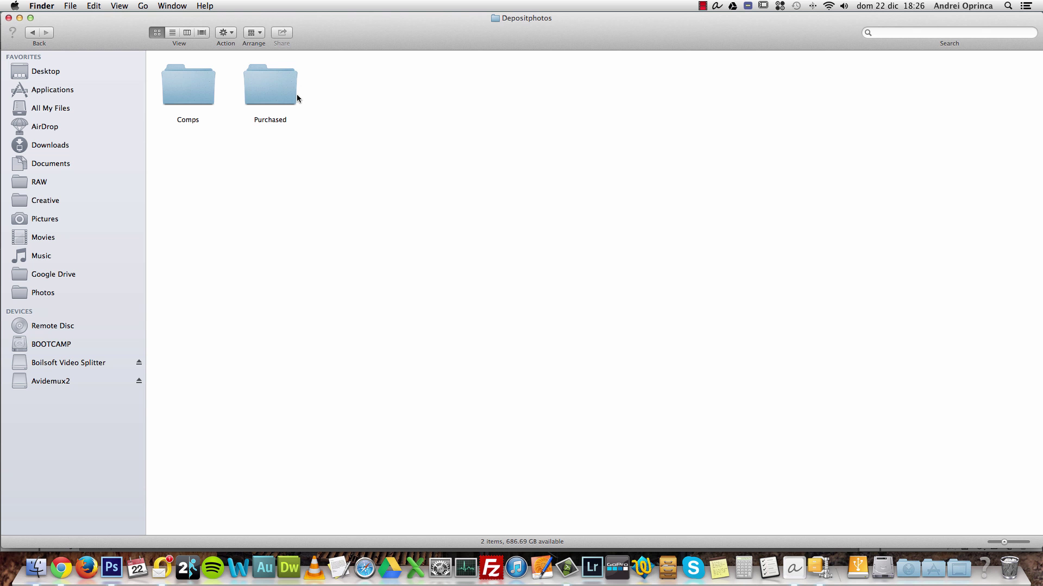
pyautogui.doubleClick(269, 92)
pyautogui.scroll(-15, 348, 91)
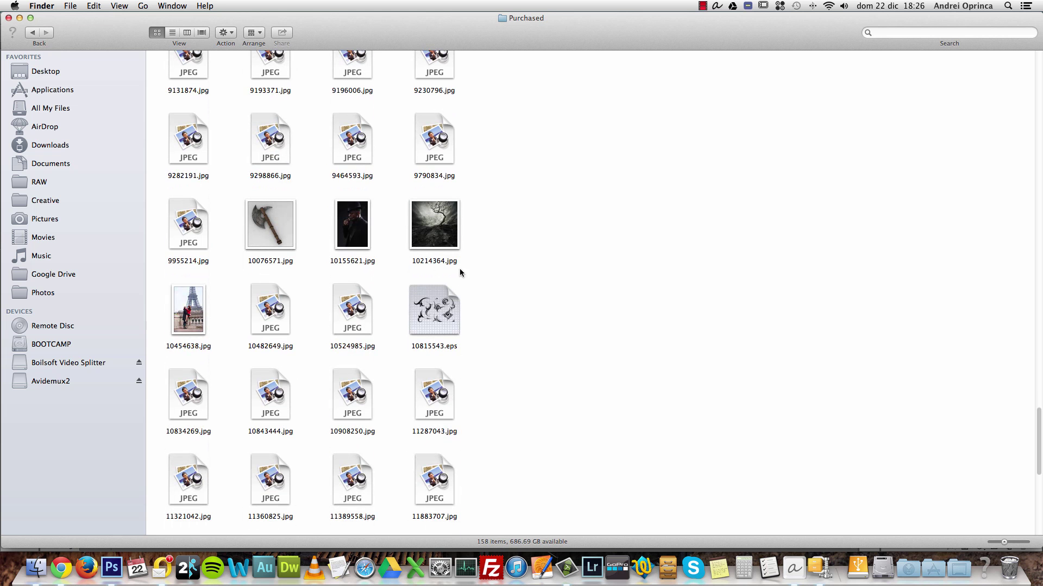
pyautogui.scroll(15, 359, 154)
pyautogui.scroll(10, 367, 154)
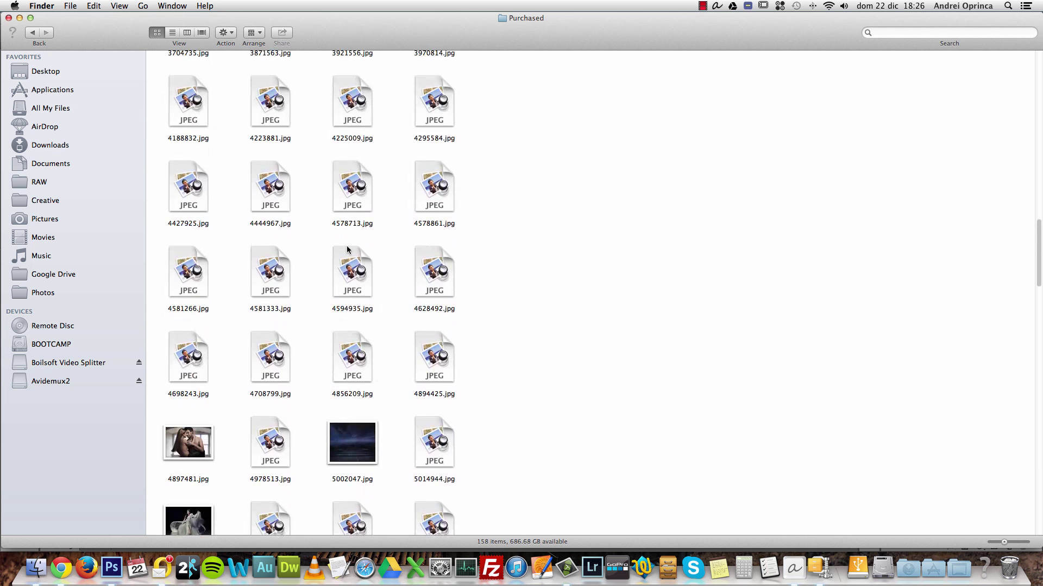
pyautogui.click(344, 223)
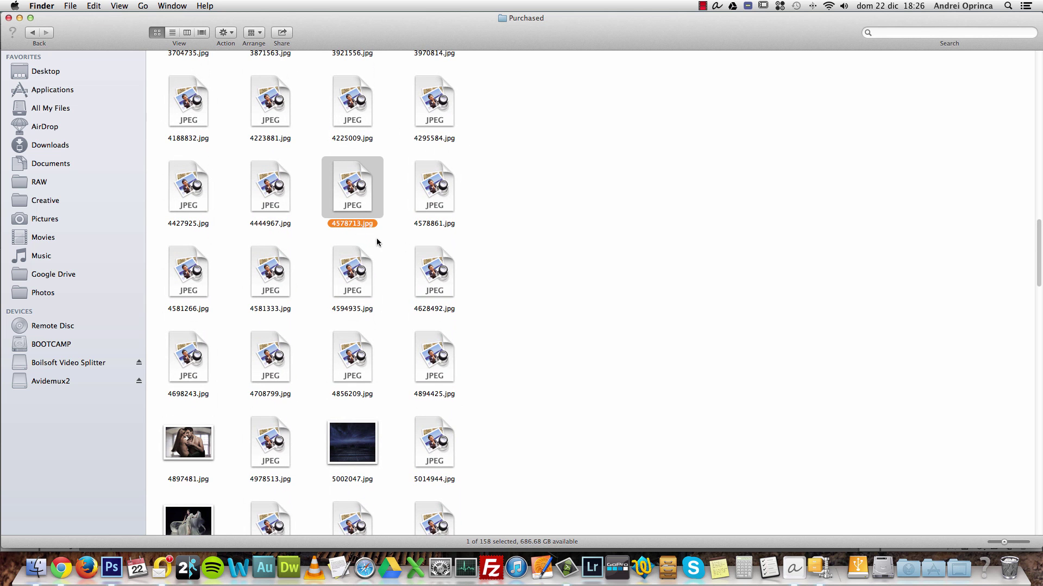
pyautogui.scroll(-7, 354, 226)
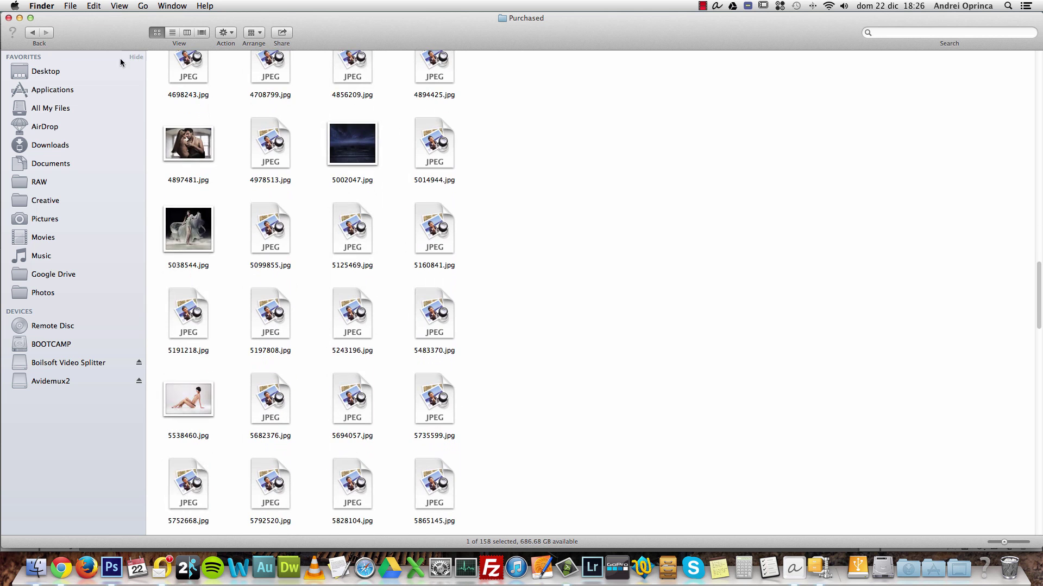
pyautogui.click(31, 38)
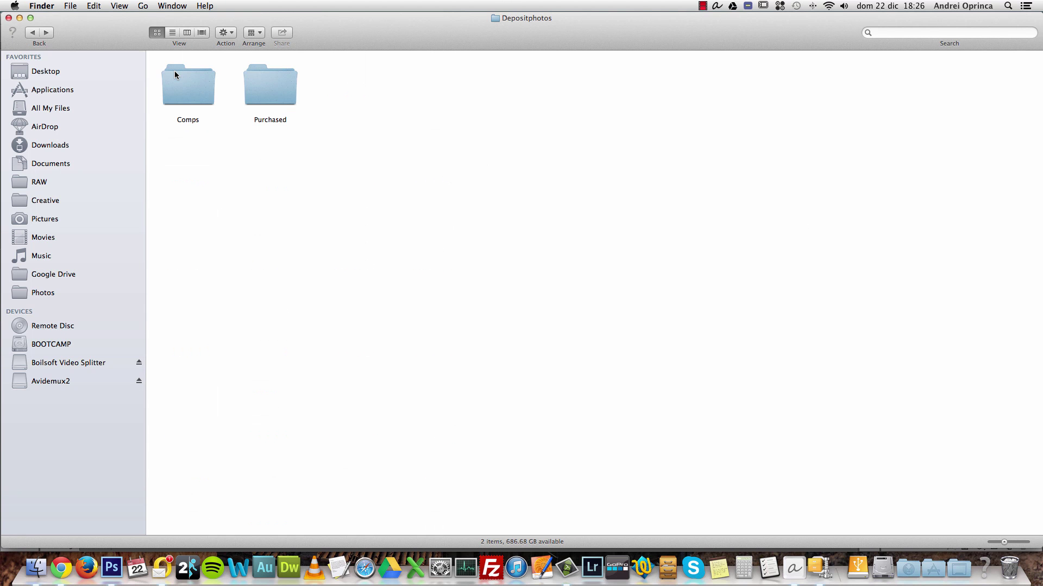
pyautogui.doubleClick(183, 84)
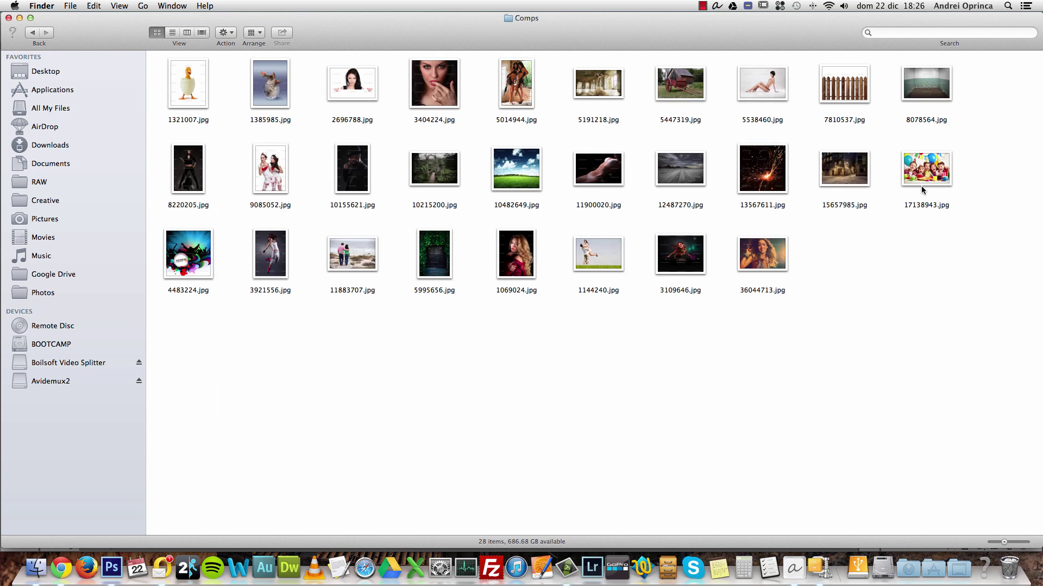
pyautogui.click(770, 258)
pyautogui.press('space')
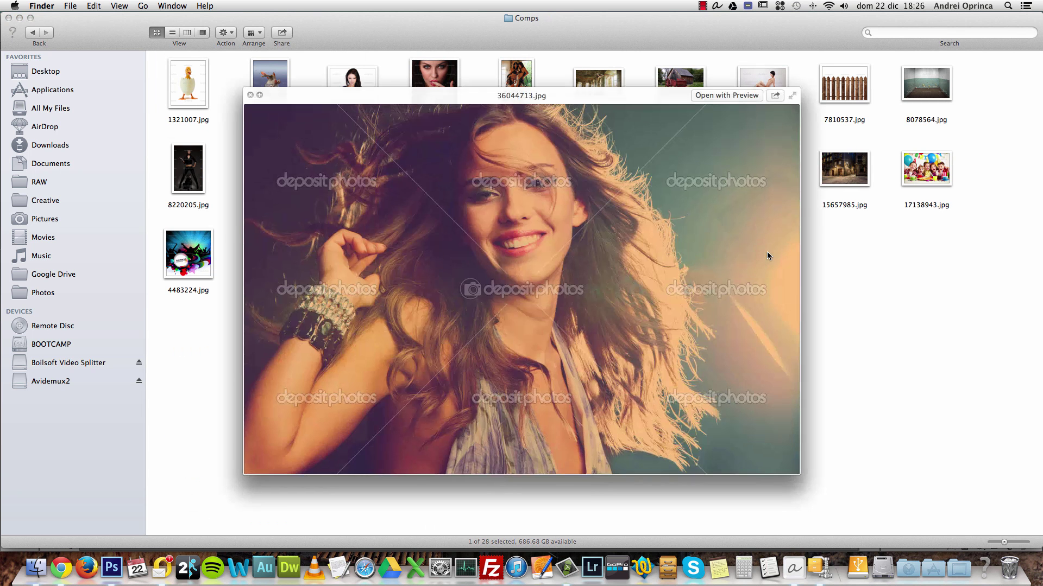
pyautogui.press('space')
pyautogui.click(761, 180)
pyautogui.press('space')
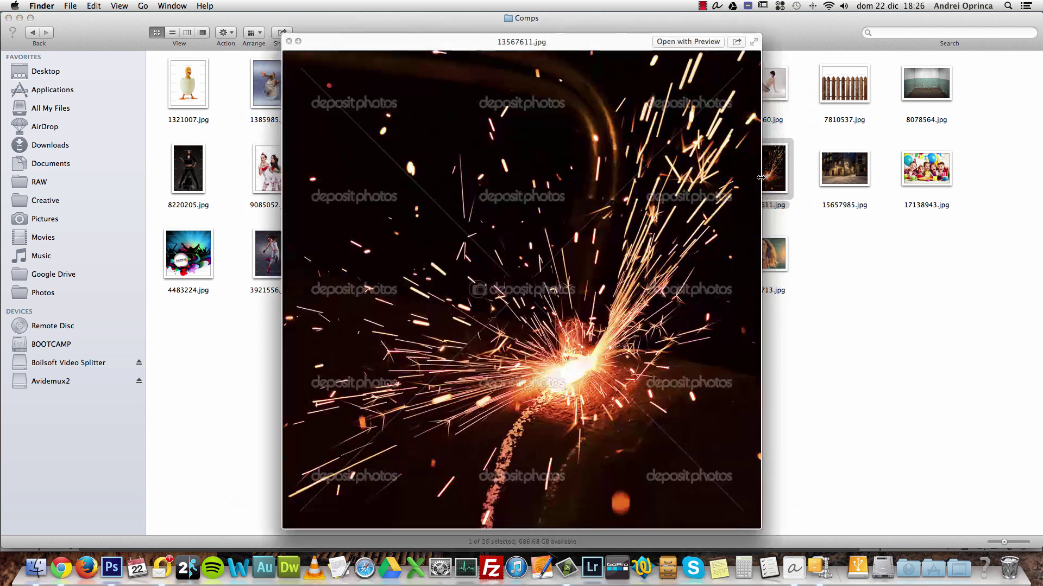
pyautogui.press('space')
pyautogui.click(681, 275)
pyautogui.press('space')
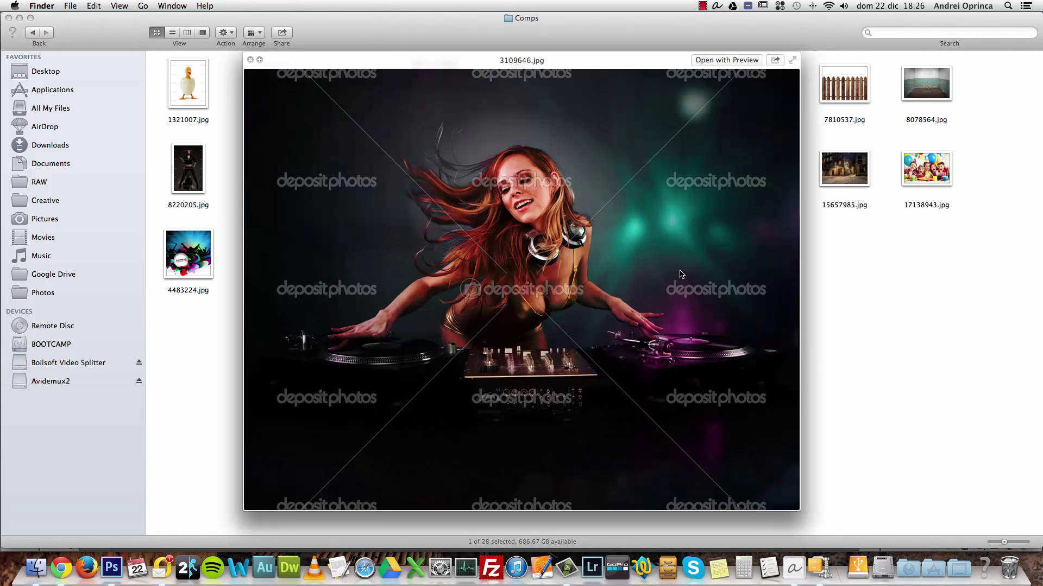
pyautogui.press('space')
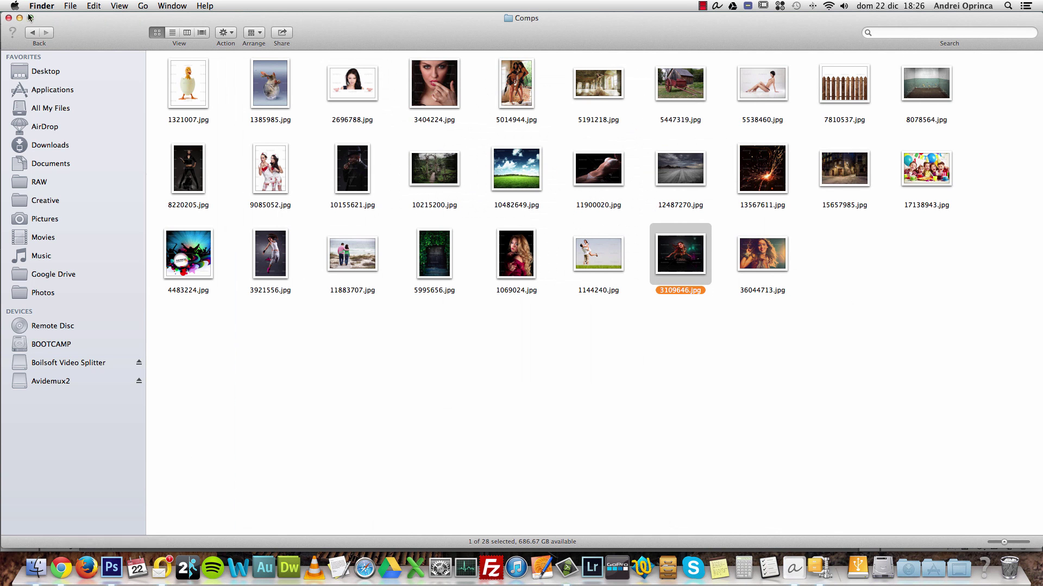
pyautogui.click(33, 32)
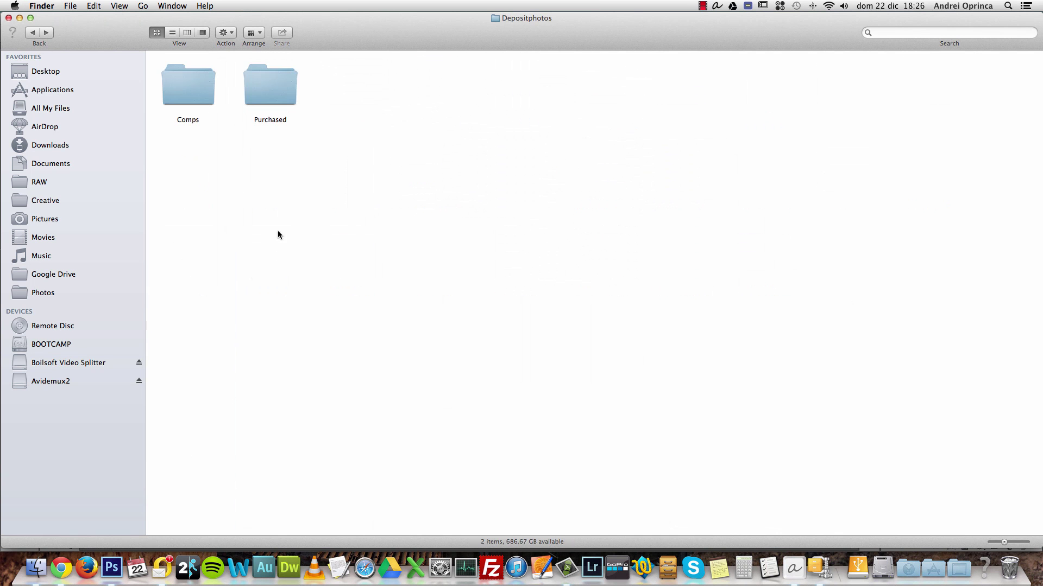
pyautogui.click(36, 33)
# - Back in Photoshop, open the Depositphotos Animals category and scroll through its photos
pyautogui.click(112, 568)
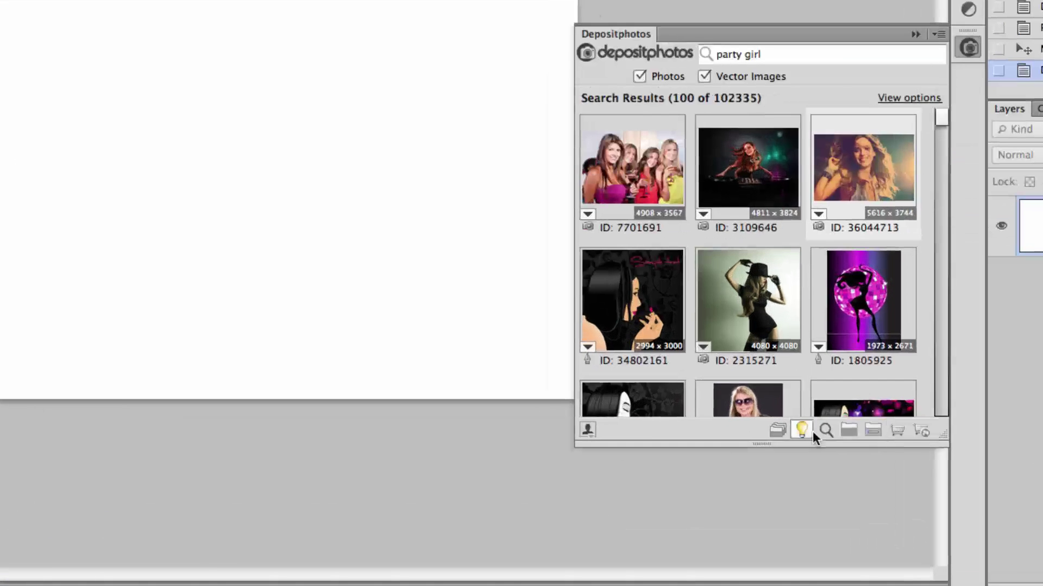
pyautogui.click(759, 451)
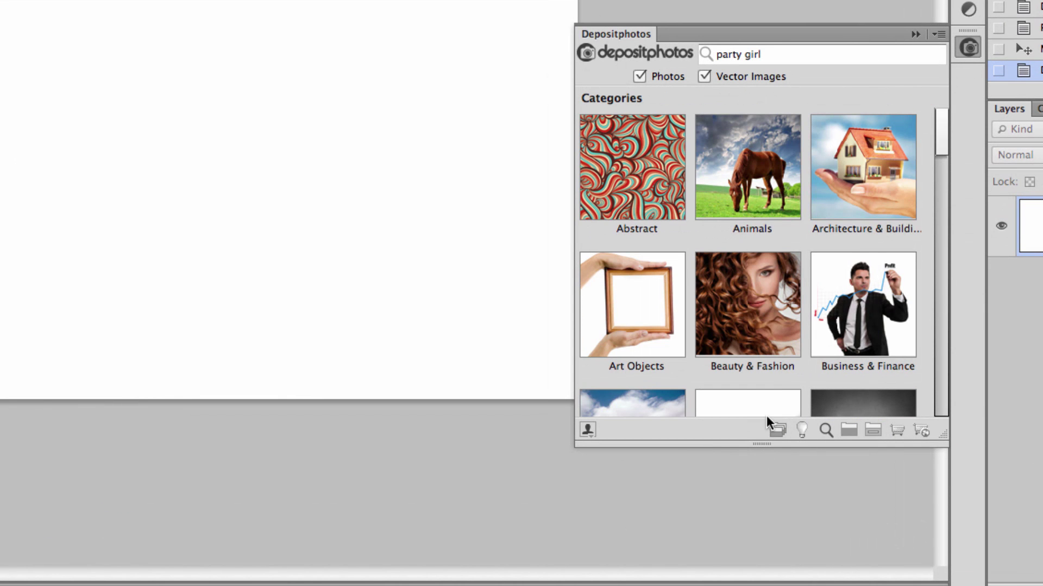
pyautogui.moveTo(940, 117)
pyautogui.mouseDown()
pyautogui.moveTo(942, 148)
pyautogui.moveTo(943, 102)
pyautogui.mouseUp()
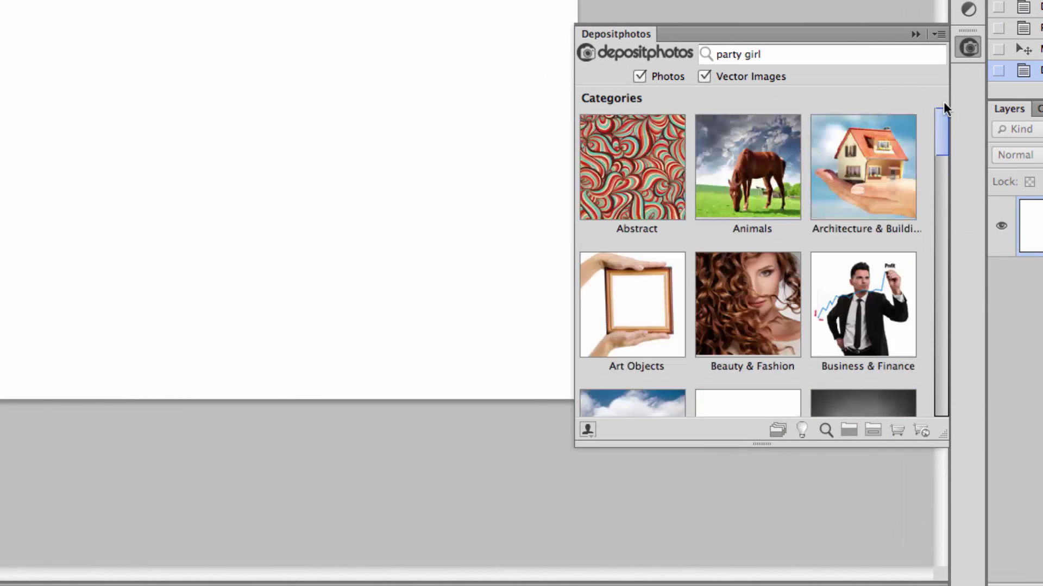
pyautogui.click(754, 191)
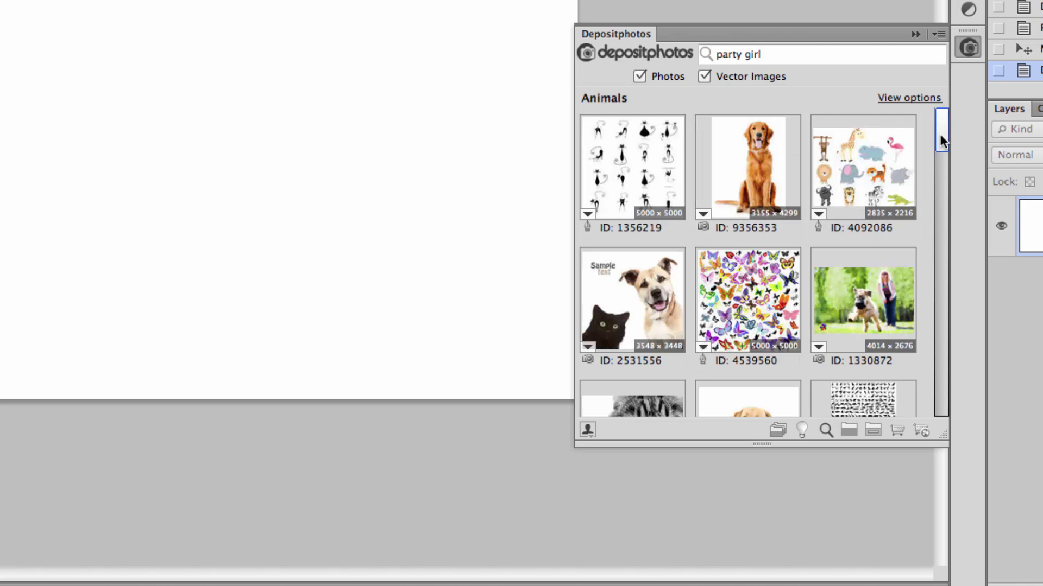
pyautogui.moveTo(939, 130); pyautogui.dragTo(943, 103)
pyautogui.scroll(-10, 920, 235)
pyautogui.scroll(10, 918, 240)
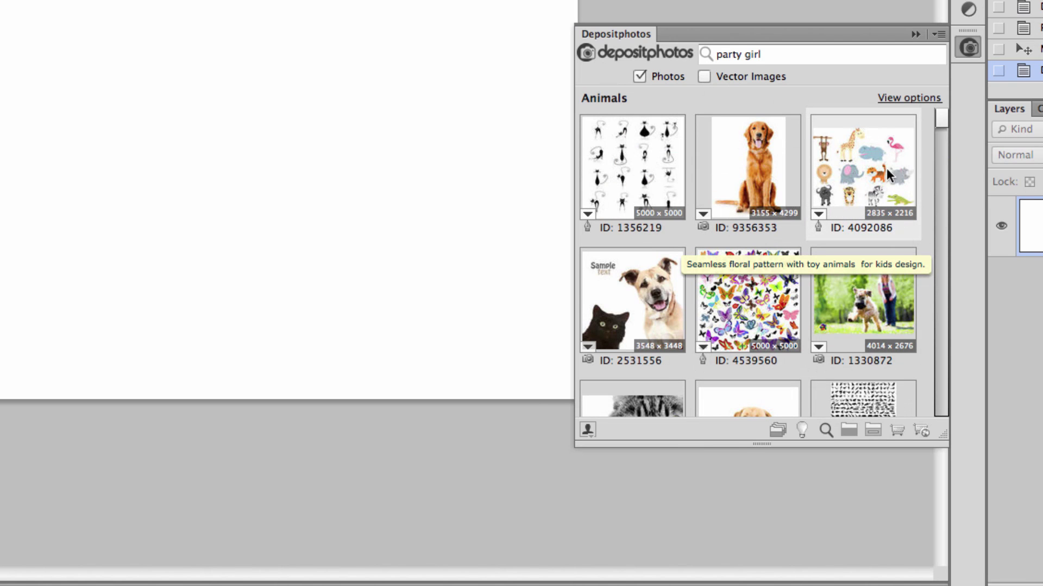
pyautogui.scroll(-10, 888, 185)
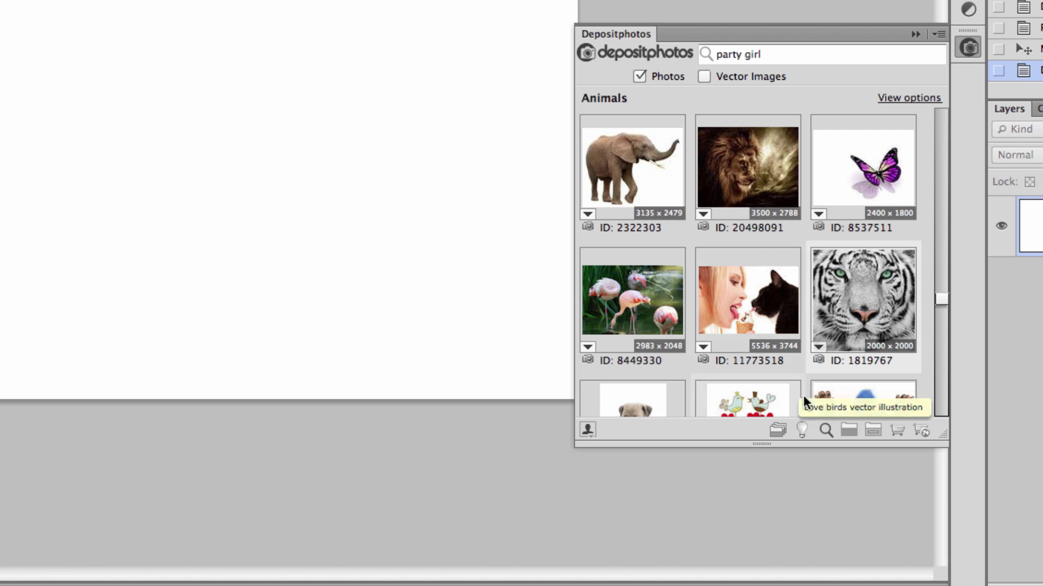
pyautogui.scroll(-5, 855, 242)
pyautogui.scroll(5, 852, 261)
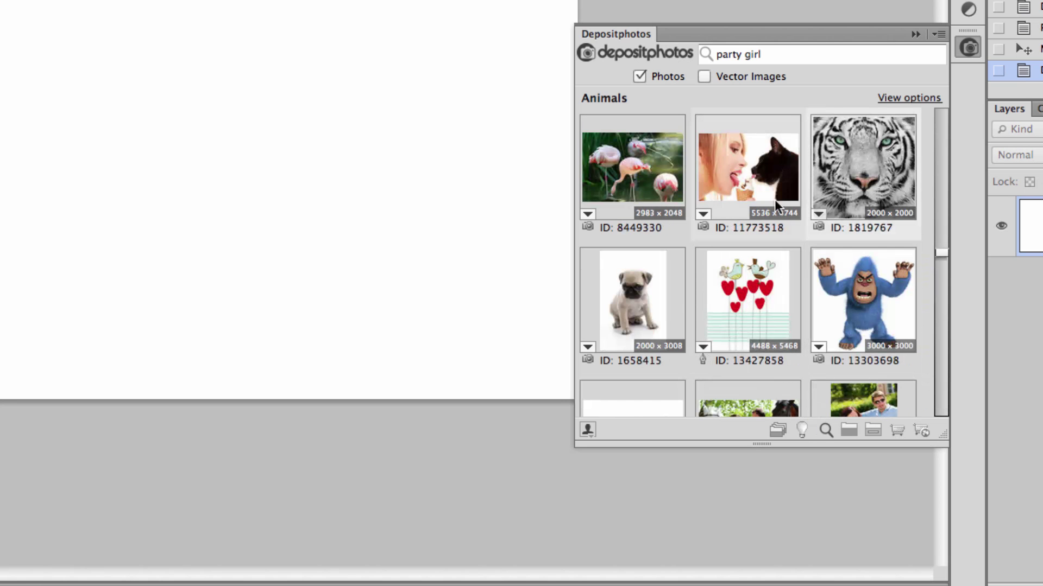
# - Open and dismiss the girl-and-cat photo's options, then show the account sign-in options
pyautogui.rightClick(767, 158)
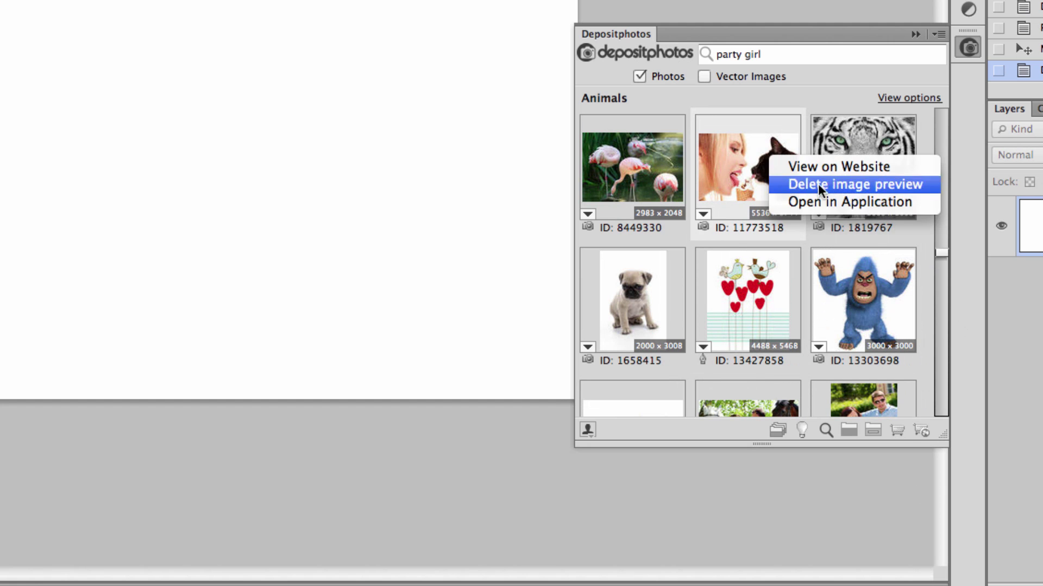
pyautogui.click(699, 216)
pyautogui.click(703, 214)
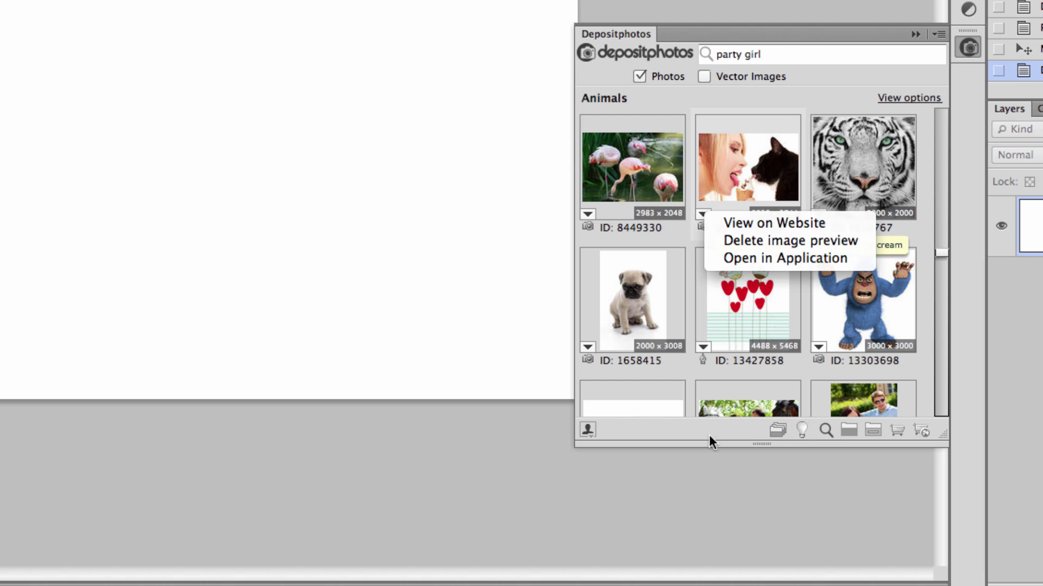
pyautogui.click(654, 436)
pyautogui.click(587, 430)
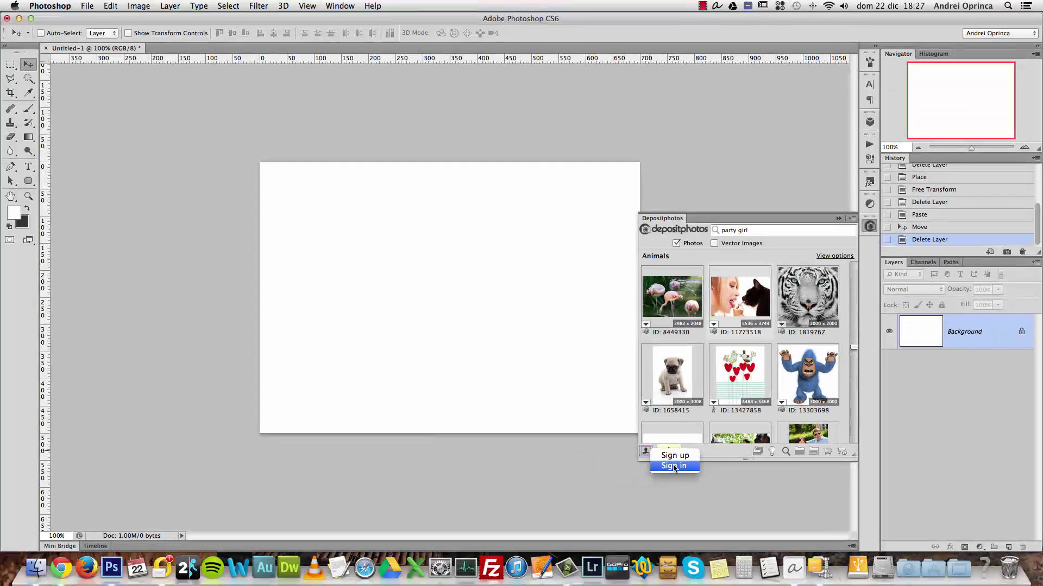
# - Sign in to the Depositphotos account with the account password
pyautogui.click(649, 461)
pyautogui.click(607, 437)
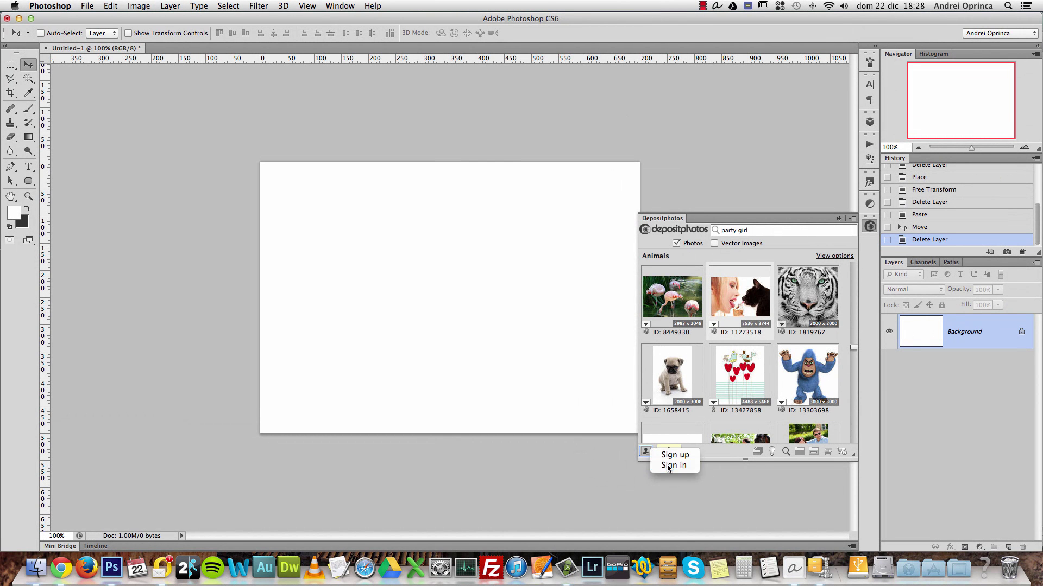
pyautogui.click(496, 205)
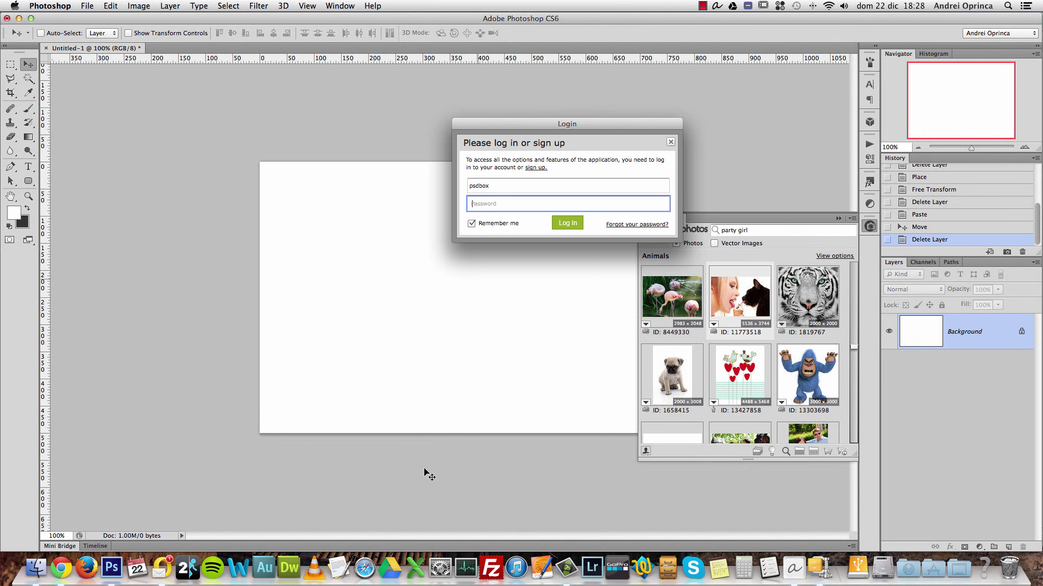
pyautogui.write('*')
pyautogui.press('BackSpace')
pyautogui.write('********')
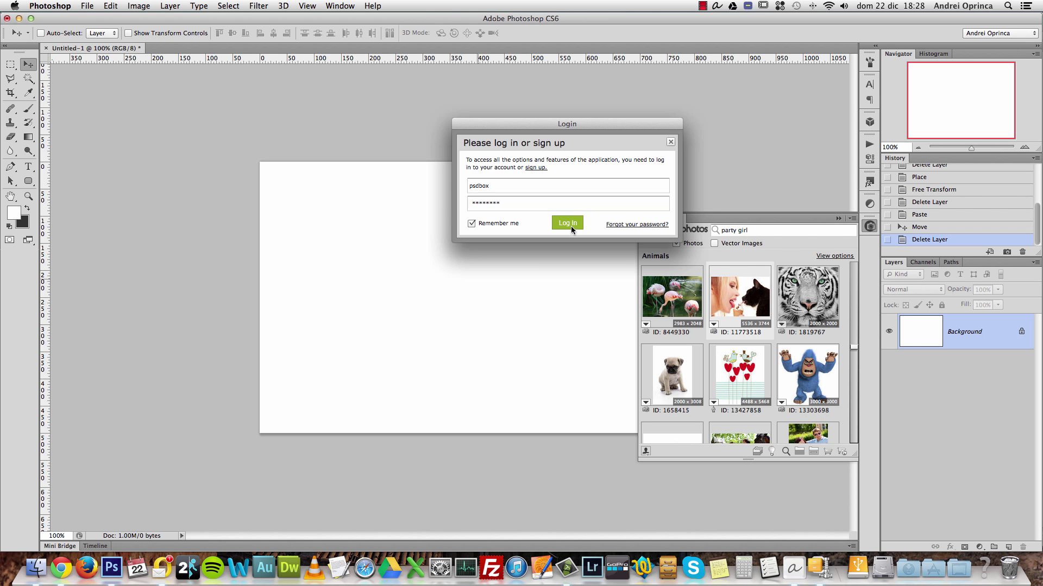
pyautogui.click(567, 224)
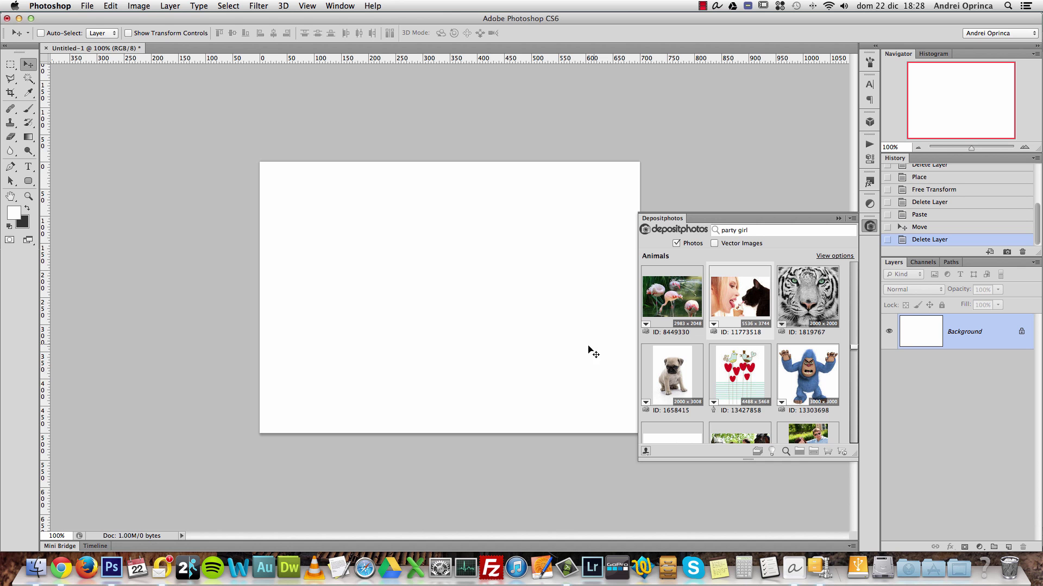
# - Check the account menu showing 1.5 credits and 10 subscription downloads available
pyautogui.click(646, 452)
pyautogui.click(646, 451)
pyautogui.click(646, 451)
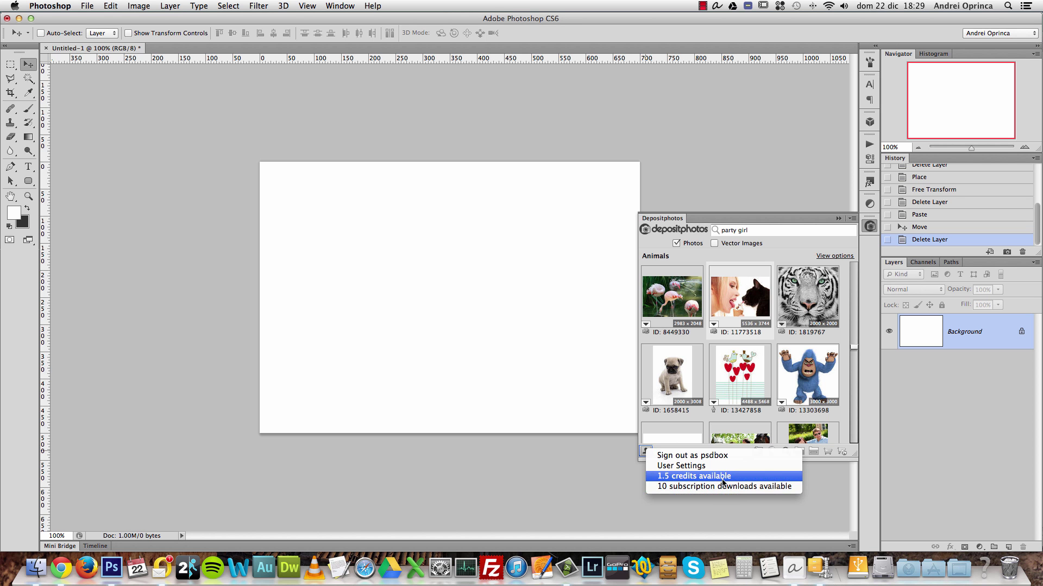
# - Add the girl-and-cat photo to the My Photos lightbox and display the lightbox list
pyautogui.click(843, 345)
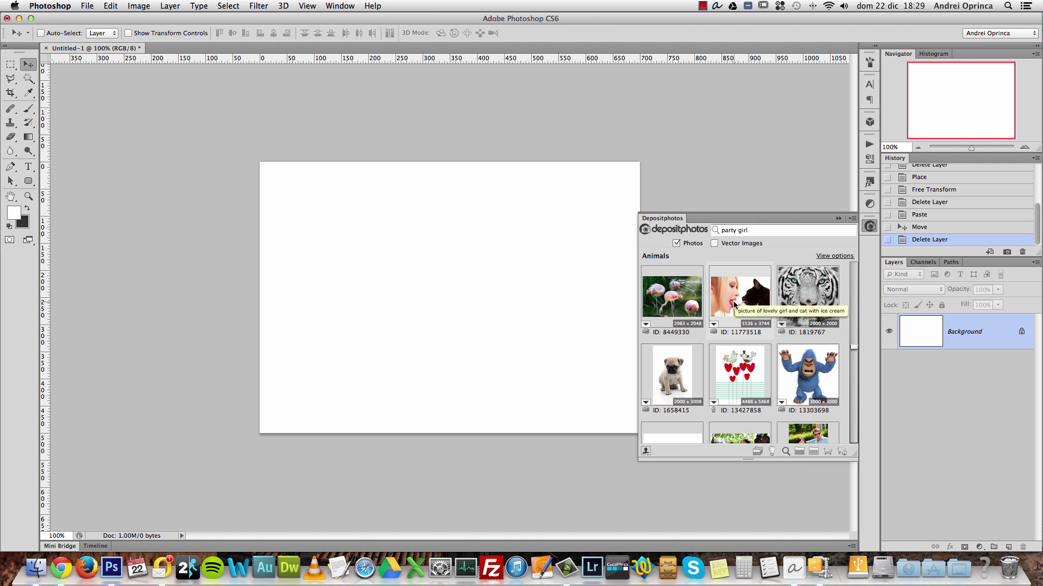
pyautogui.click(714, 325)
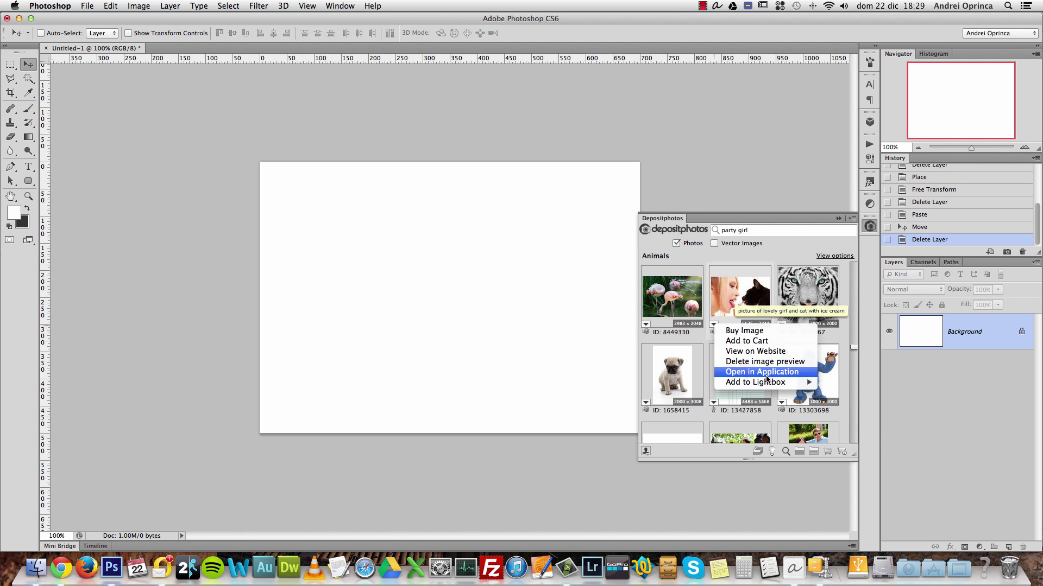
pyautogui.moveTo(767, 384)
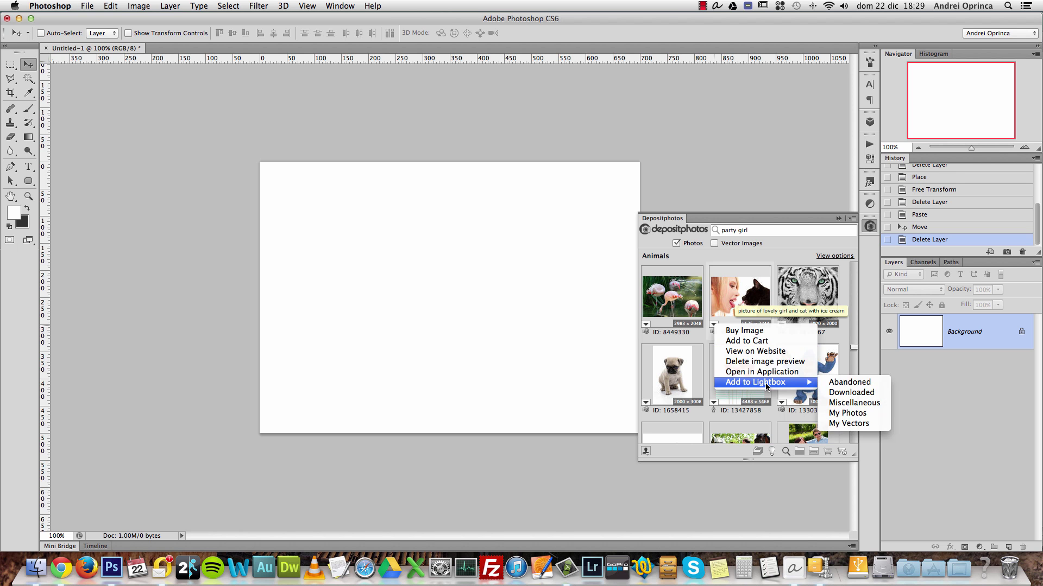
pyautogui.click(866, 414)
pyautogui.click(771, 451)
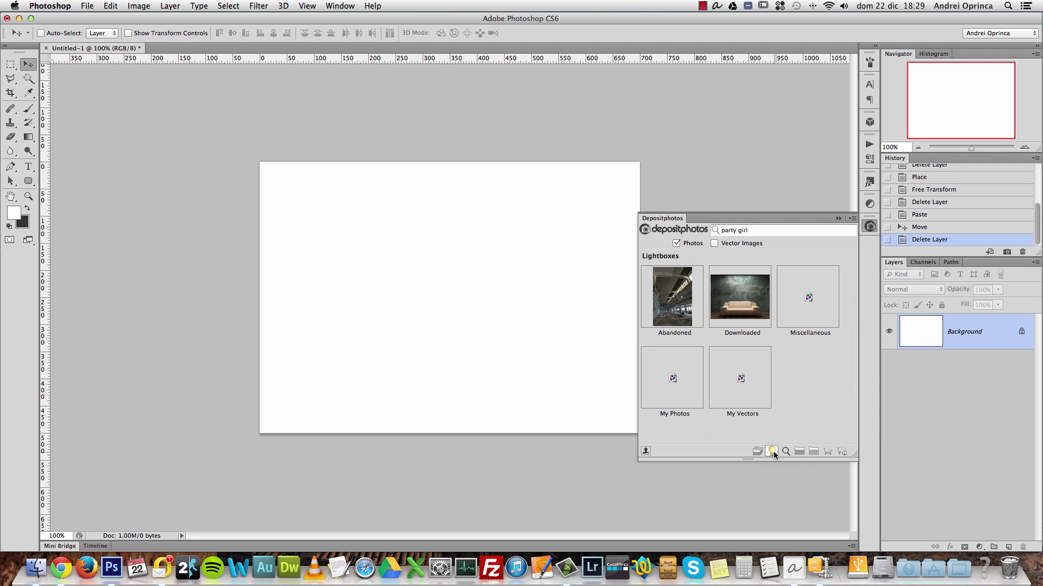
# - In the My Photos lightbox, find photo 11293872 and download its image preview
pyautogui.click(685, 382)
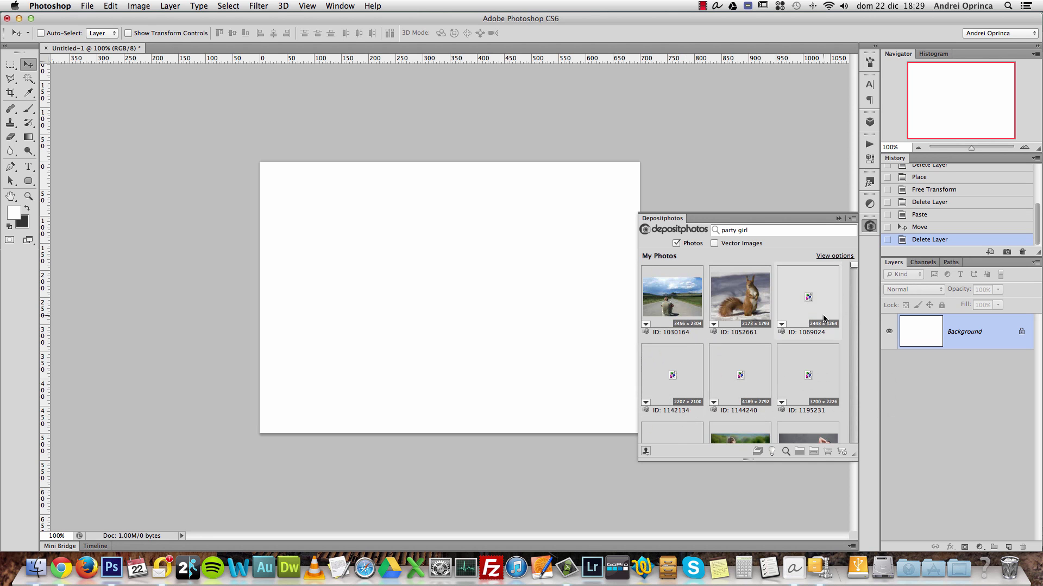
pyautogui.moveTo(854, 266); pyautogui.dragTo(852, 277)
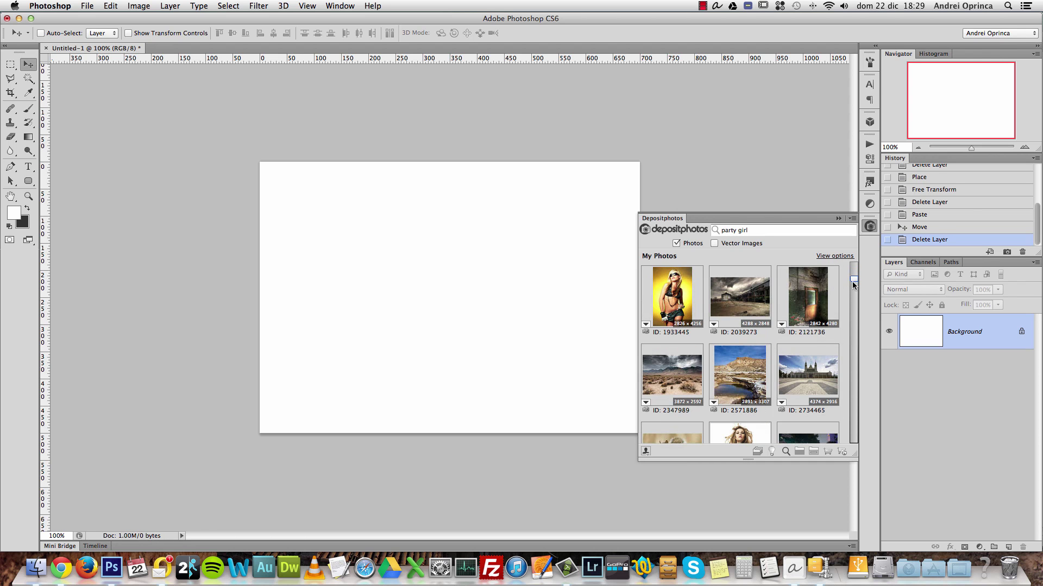
pyautogui.moveTo(854, 283); pyautogui.dragTo(853, 296)
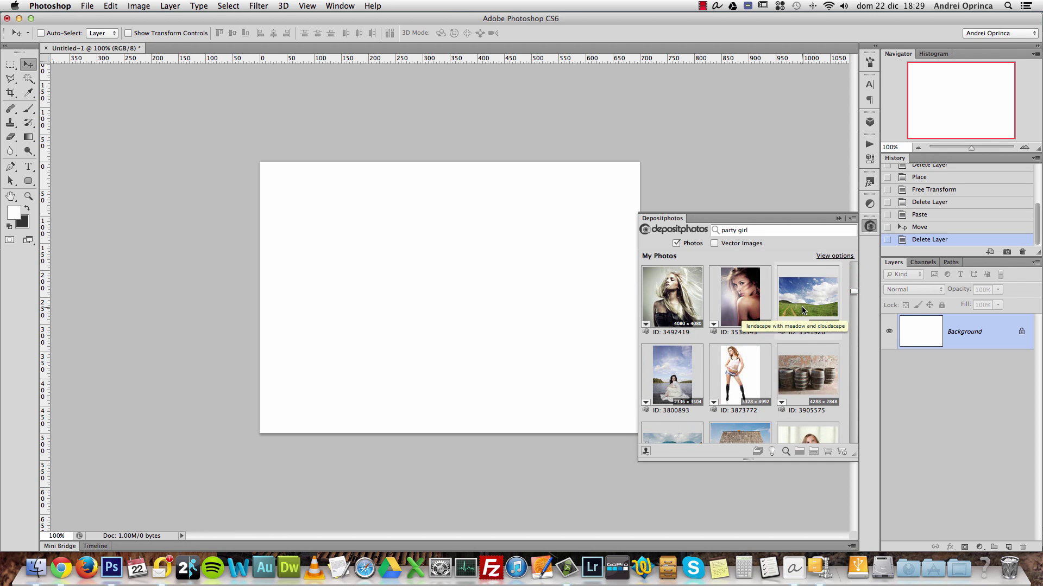
pyautogui.scroll(-5, 758, 346)
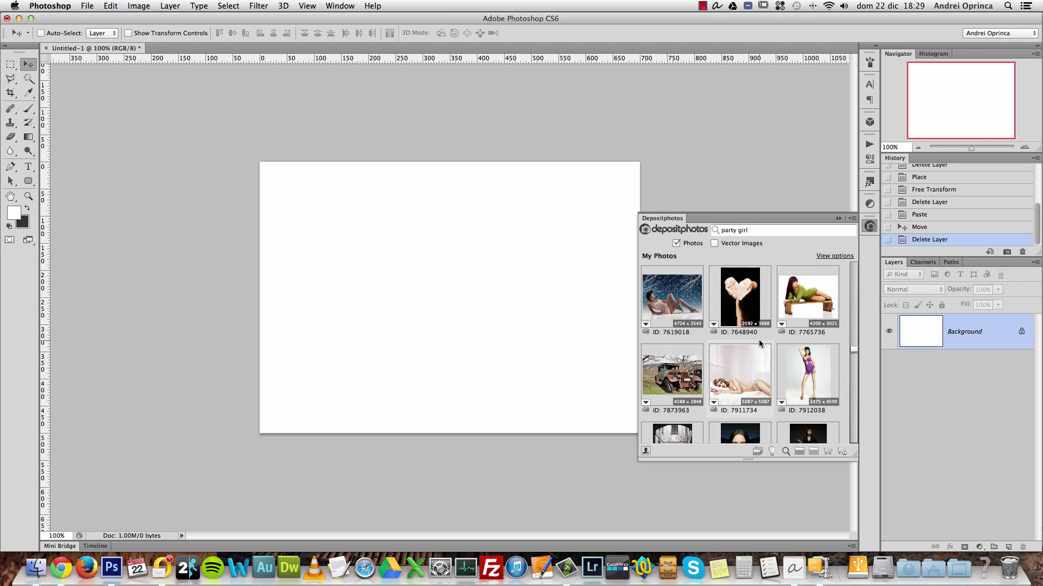
pyautogui.scroll(-5, 758, 340)
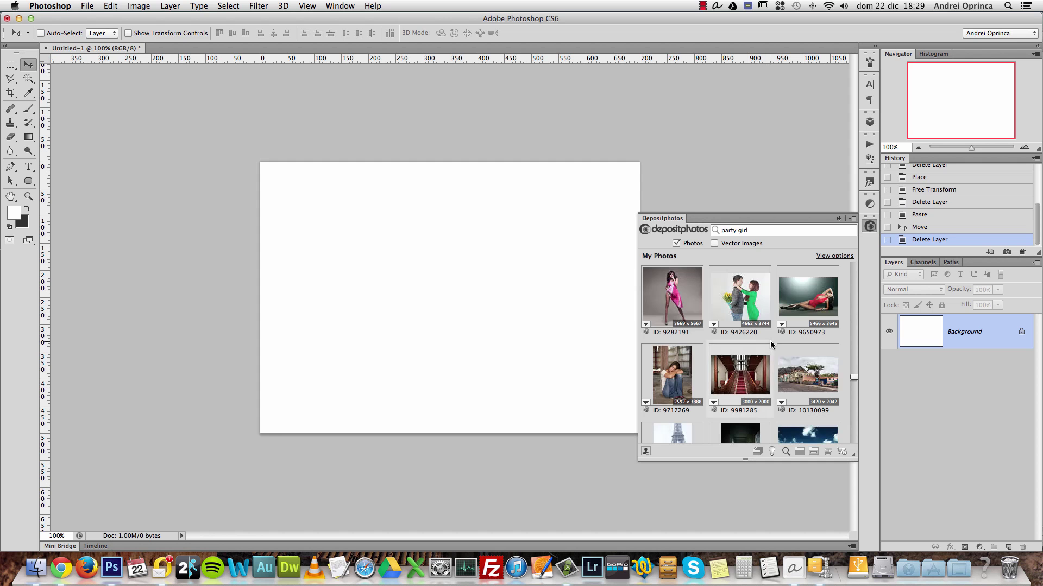
pyautogui.scroll(-5, 769, 342)
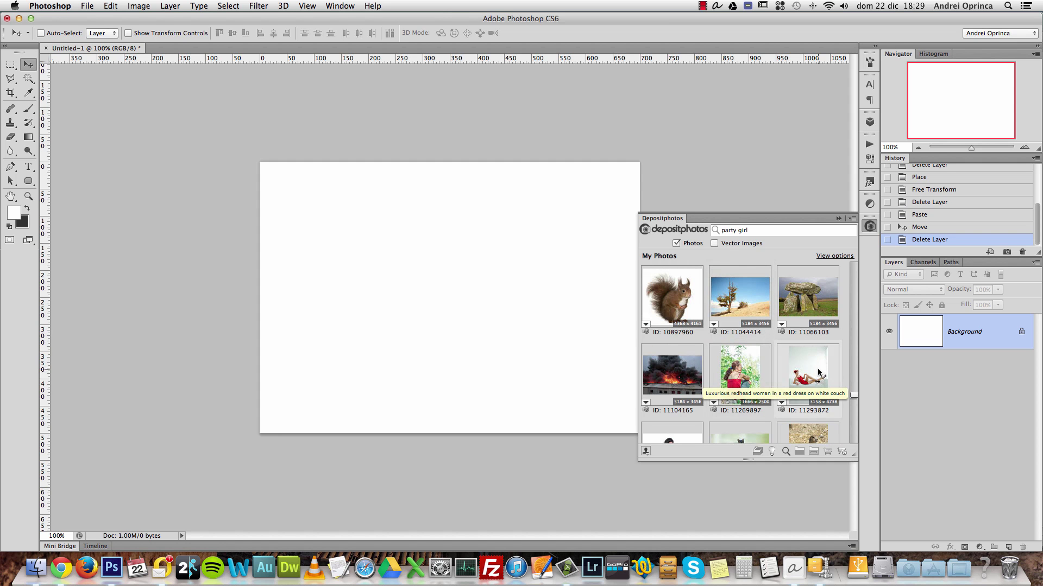
pyautogui.click(784, 405)
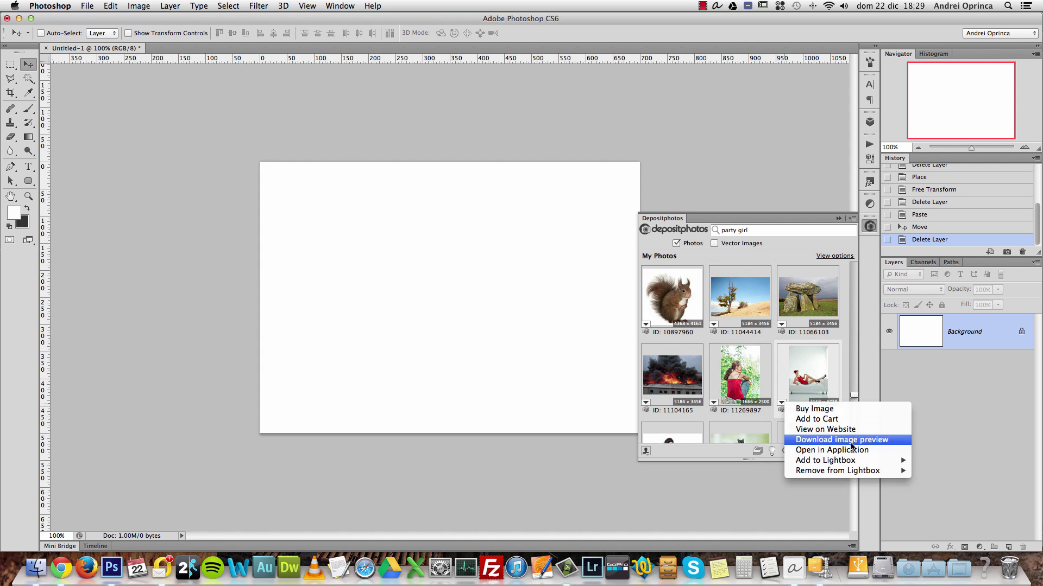
pyautogui.click(846, 452)
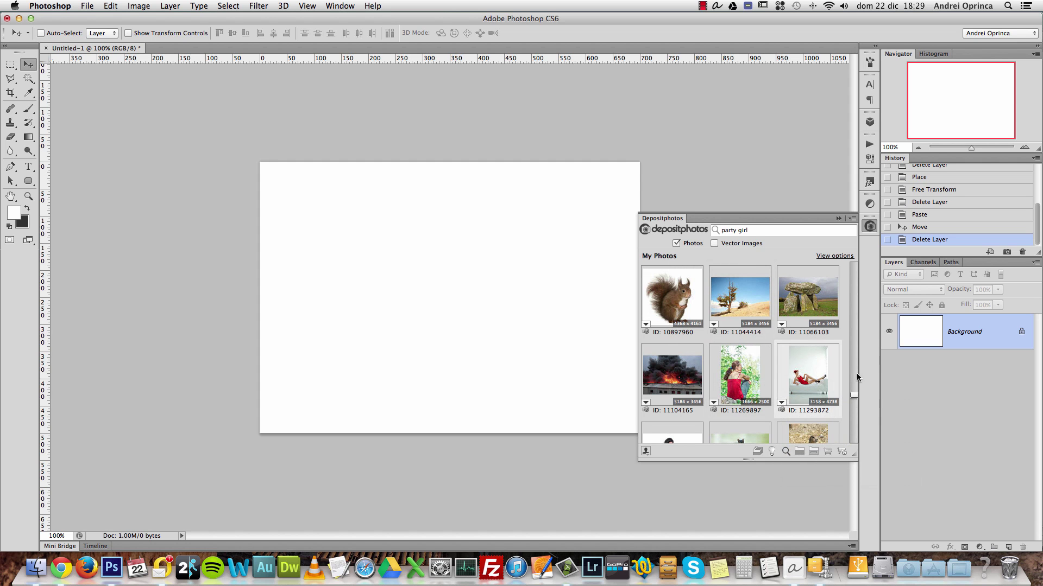
# - Place the preview of photo 11293872 onto the Untitled-1 canvas
pyautogui.click(782, 403)
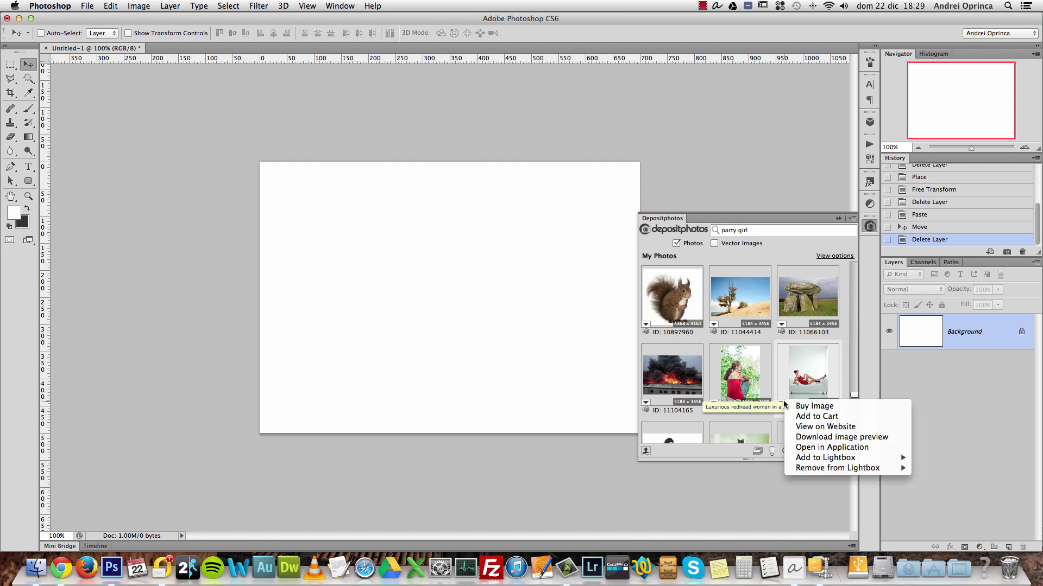
pyautogui.click(820, 357)
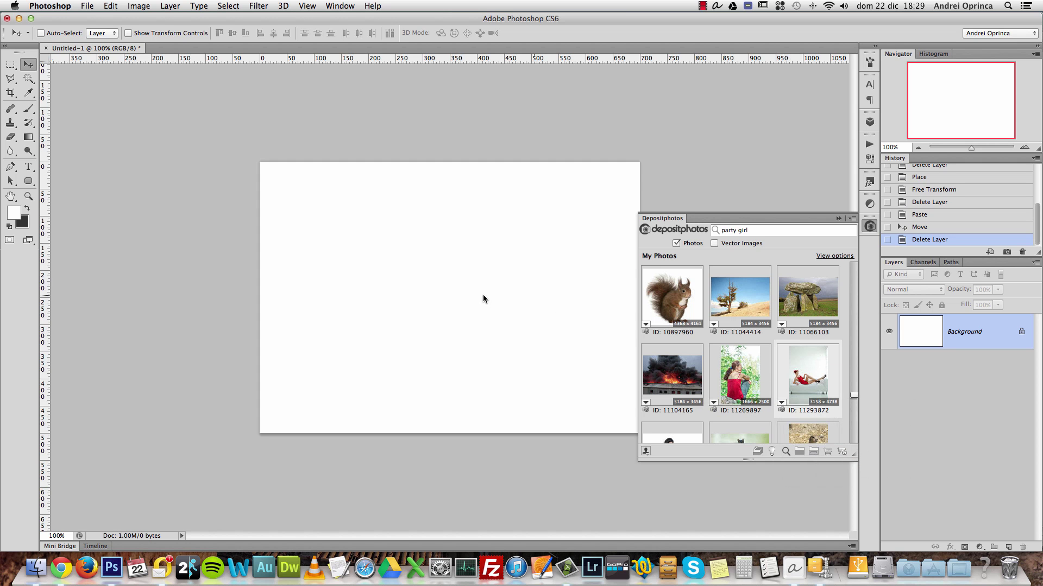
pyautogui.moveTo(808, 375); pyautogui.dragTo(451, 308)
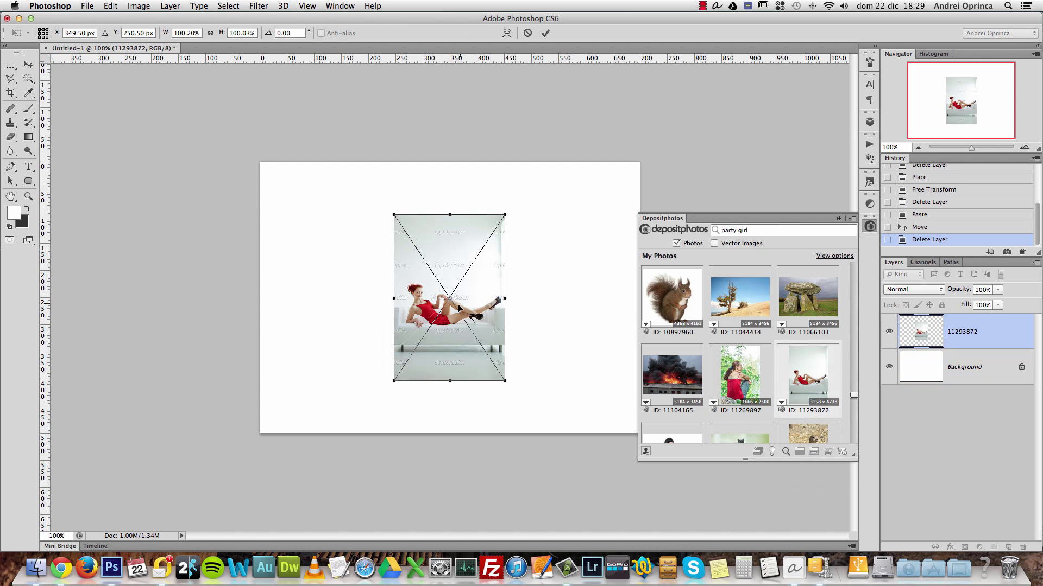
pyautogui.press('Return')
# - Open photo 11293872 as its own document, copy all of it, and close it
pyautogui.click(781, 402)
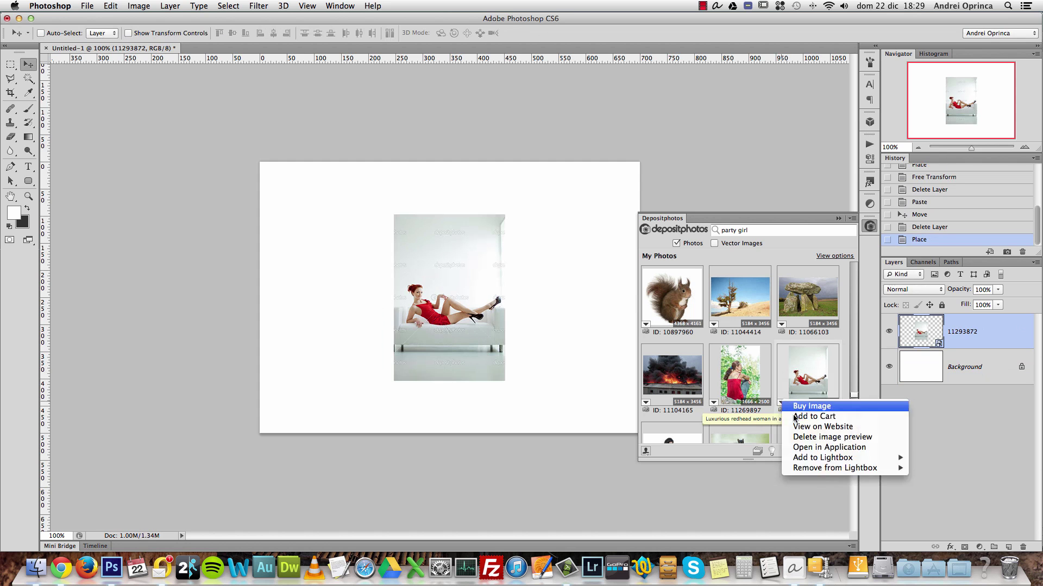
pyautogui.click(821, 448)
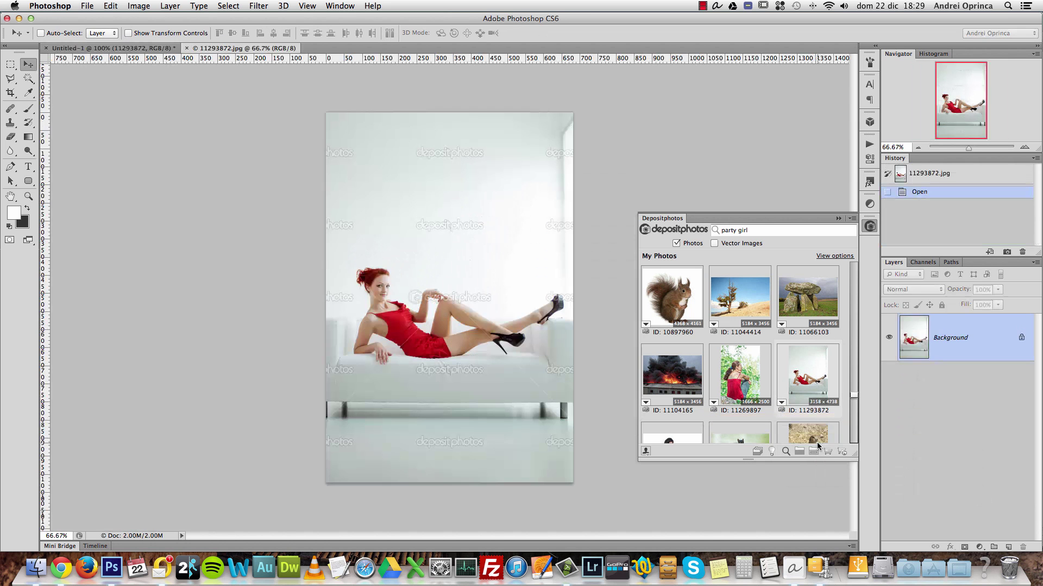
pyautogui.press('super+a')
pyautogui.press('super+c')
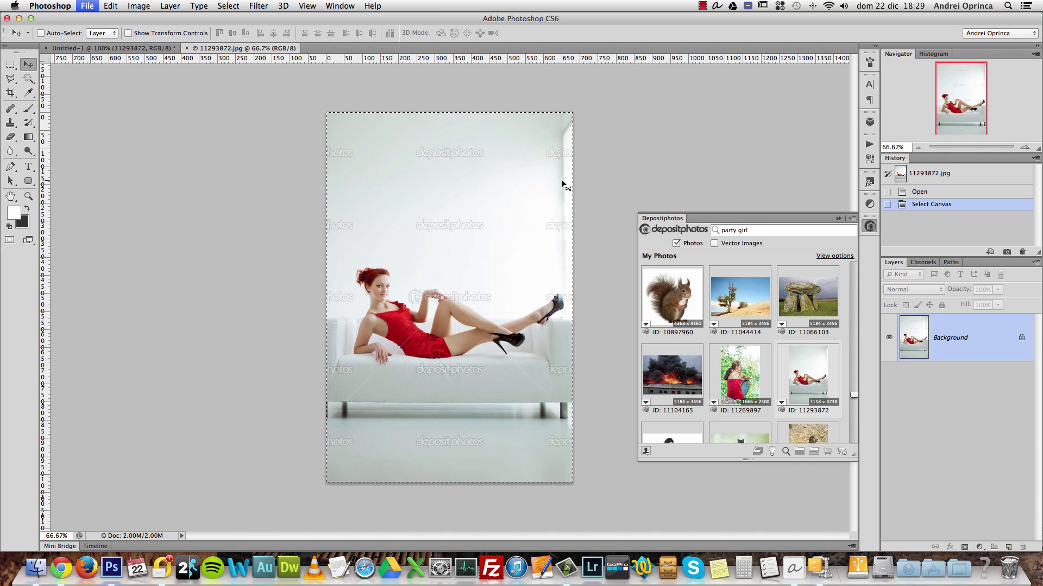
pyautogui.press('super+w')
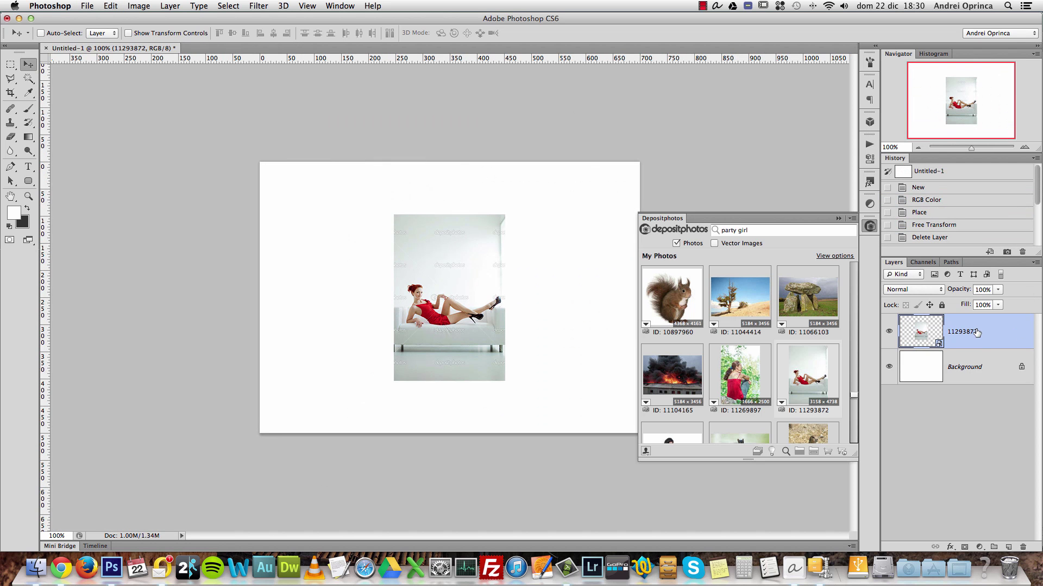
# - Delete the placed 11293872 layer and paste the copied photo as Layer 1 filling the canvas
pyautogui.moveTo(975, 341); pyautogui.dragTo(1023, 548)
pyautogui.press('super+b')
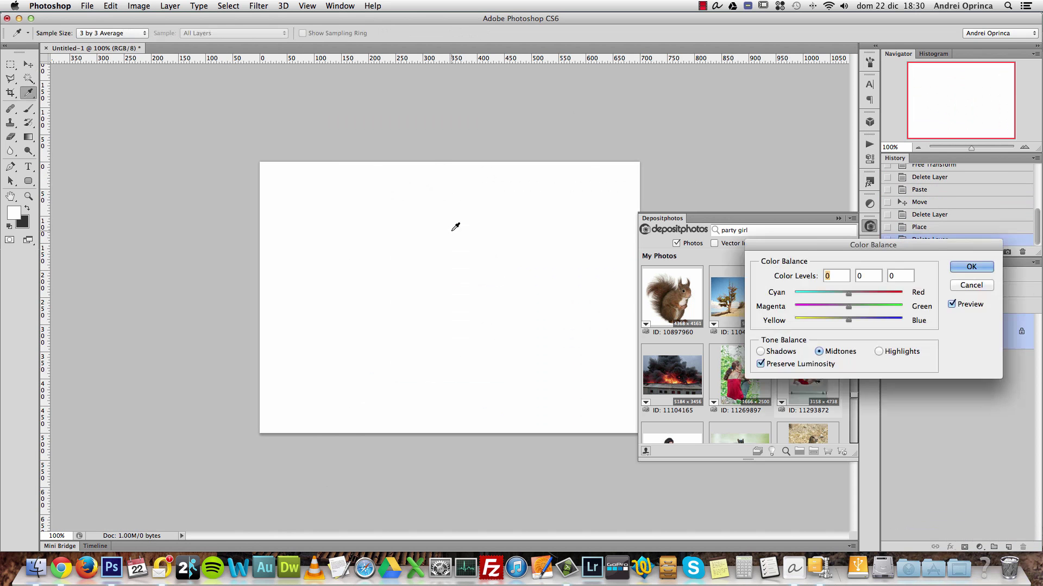
pyautogui.click(972, 288)
pyautogui.press('super+v')
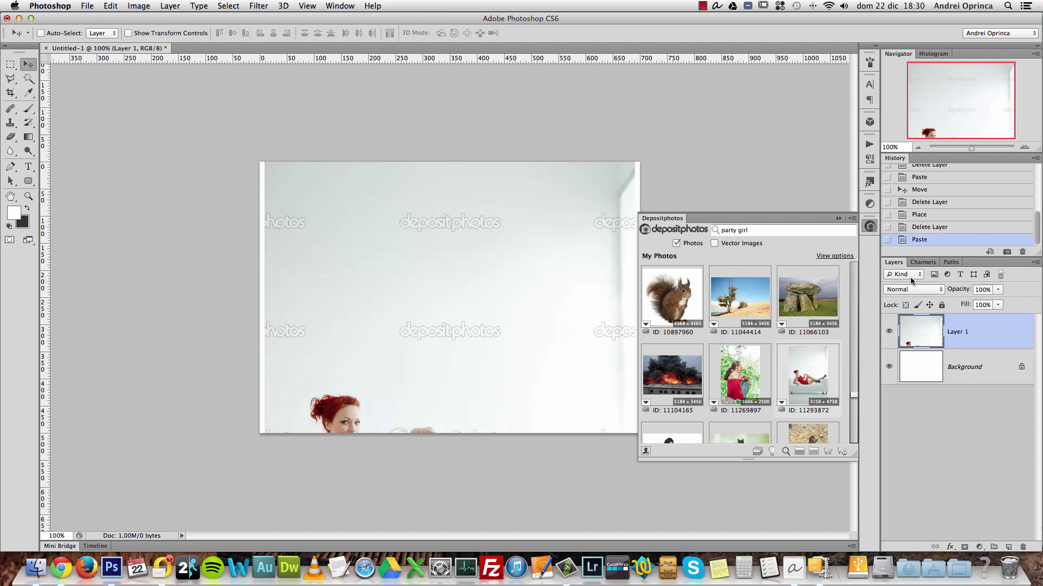
pyautogui.moveTo(442, 239); pyautogui.dragTo(480, 240)
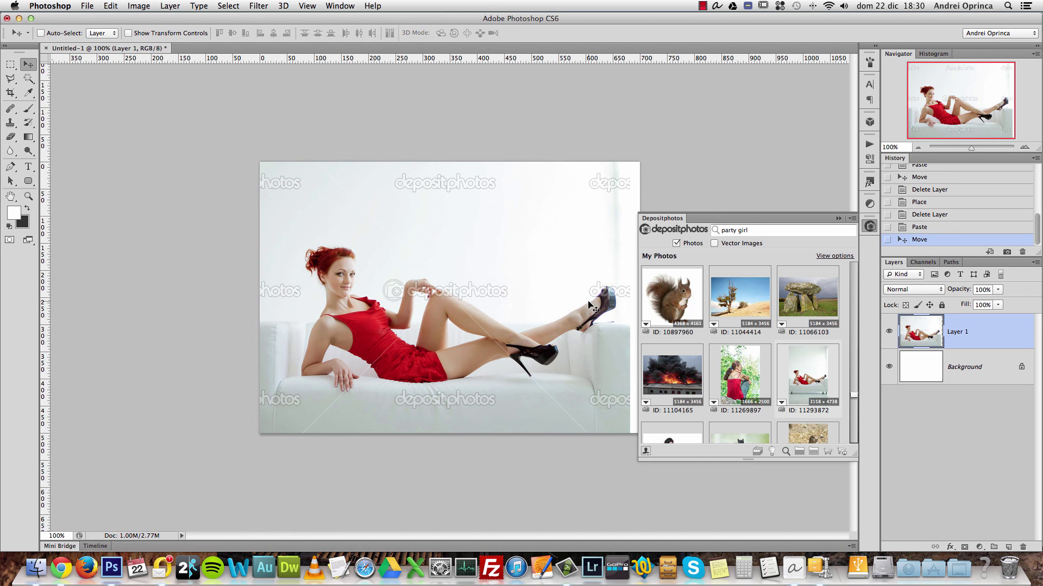
pyautogui.click(782, 404)
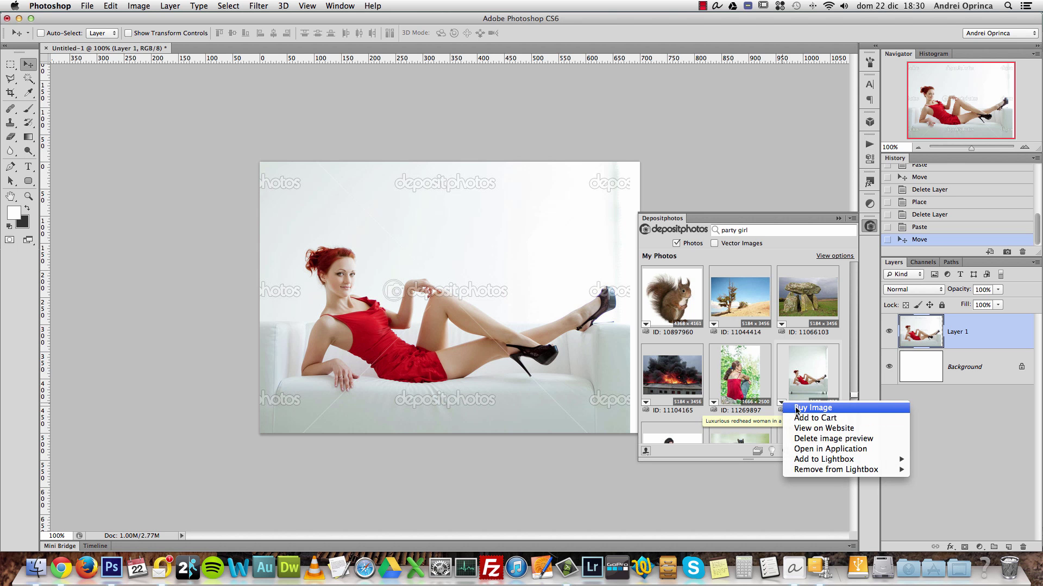
# - Buy photo 11293872 in XLarge size via subscription download and open 11293872.jpg
pyautogui.click(833, 409)
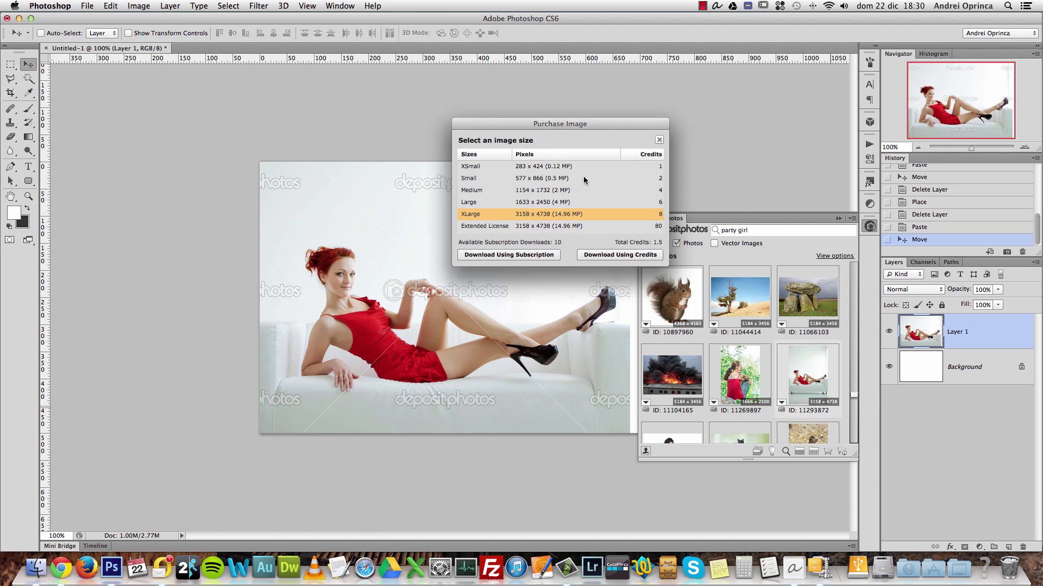
pyautogui.moveTo(599, 122); pyautogui.dragTo(519, 101)
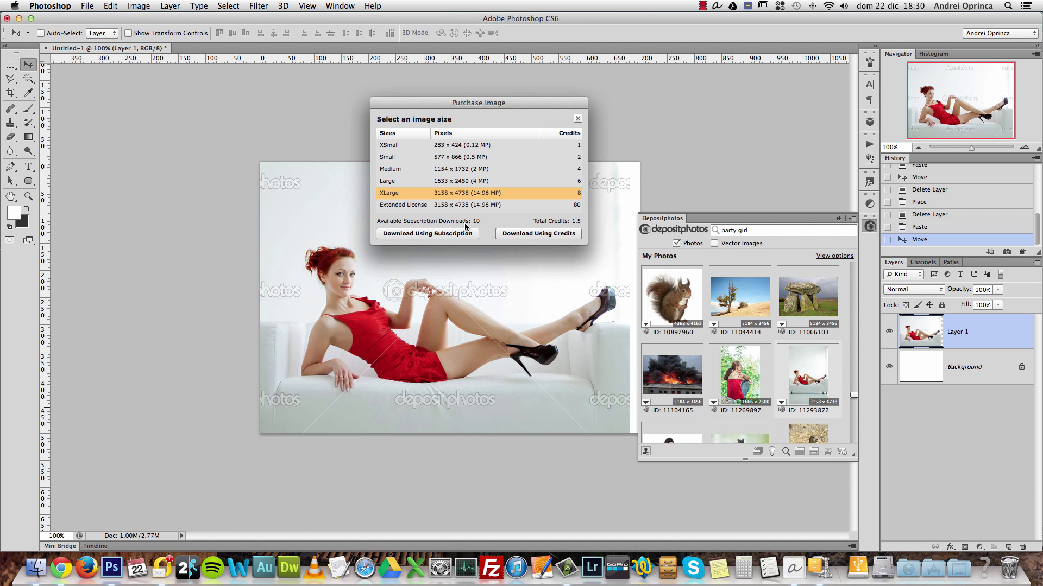
pyautogui.click(423, 236)
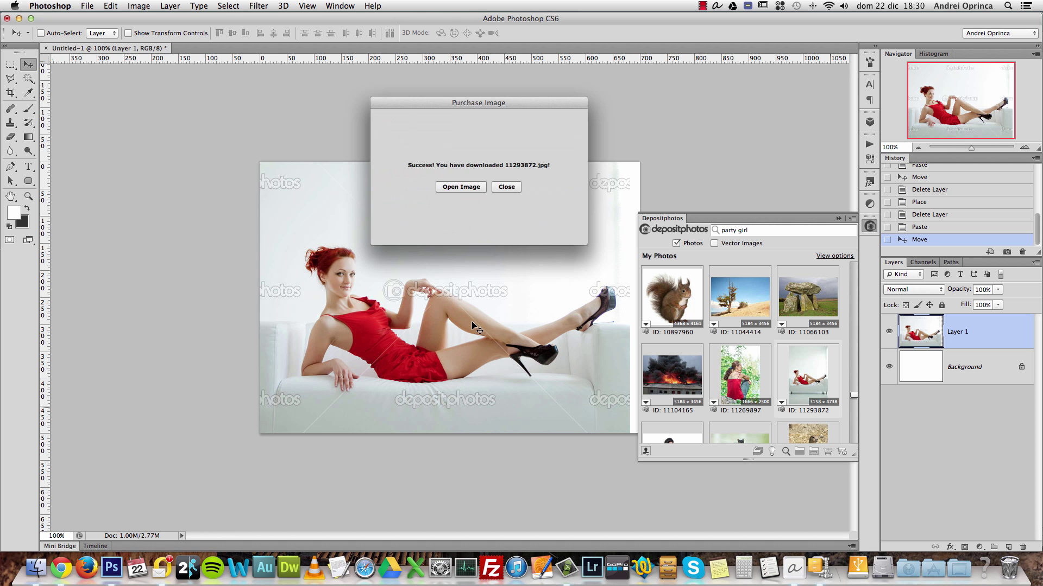
pyautogui.click(466, 188)
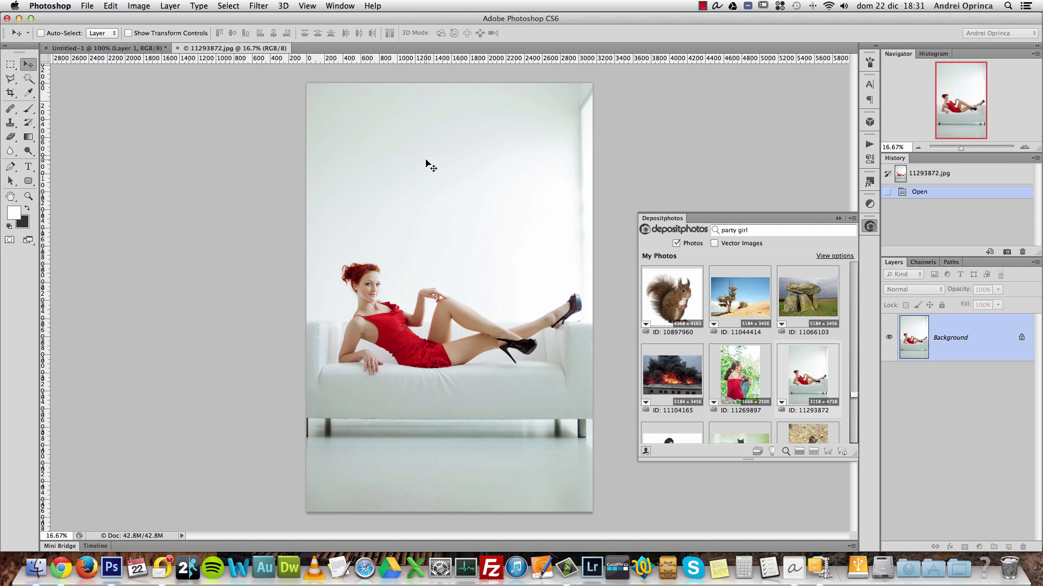
# - Inspect 11293872.jpg at 100%, then display the Purchased Images list in the Depositphotos panel
pyautogui.press('super+1')
pyautogui.moveTo(302, 237); pyautogui.dragTo(480, 243)
pyautogui.scroll(-8, 345, 205)
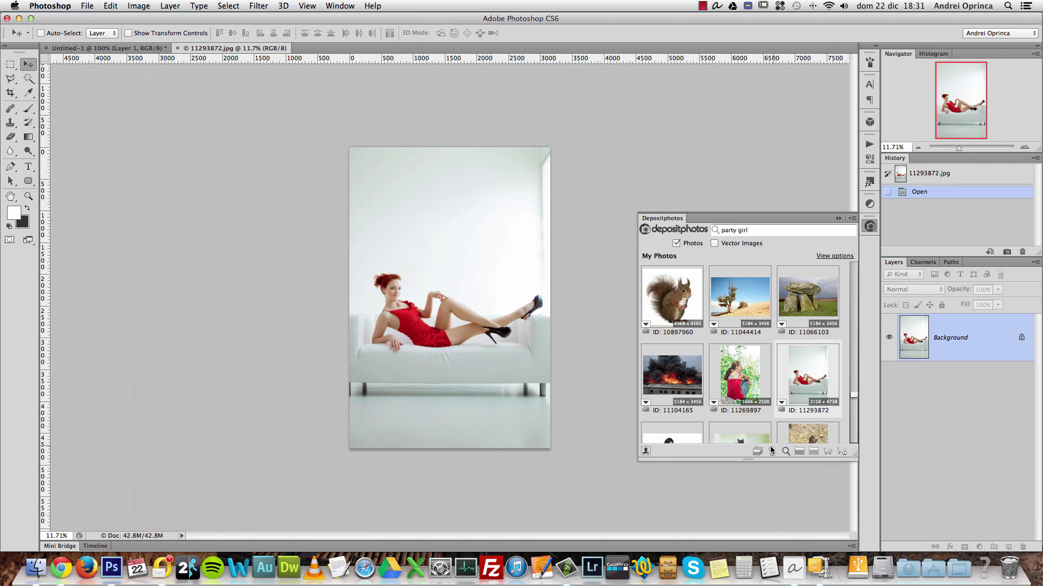
pyautogui.click(782, 402)
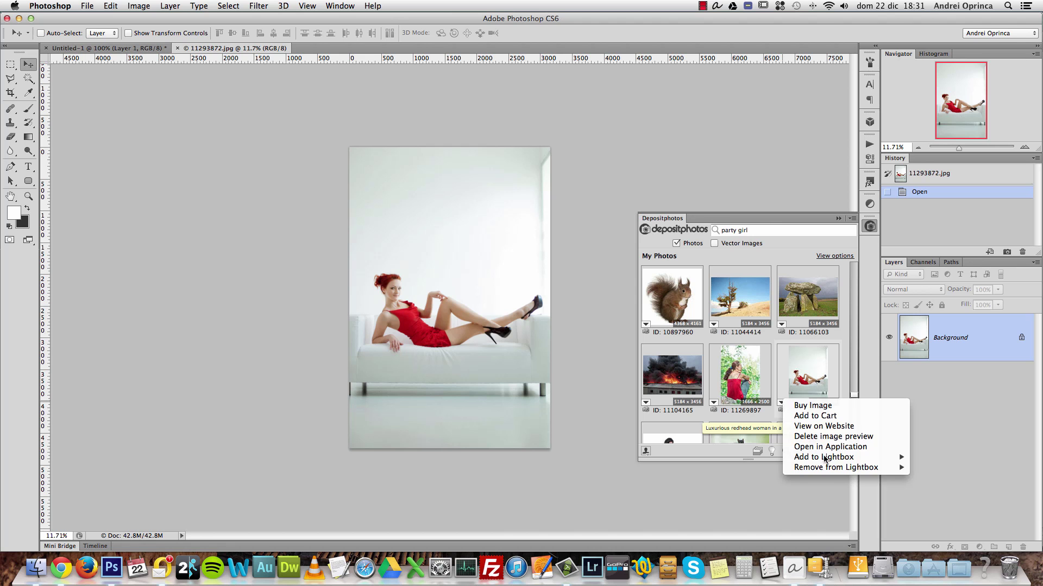
pyautogui.click(838, 448)
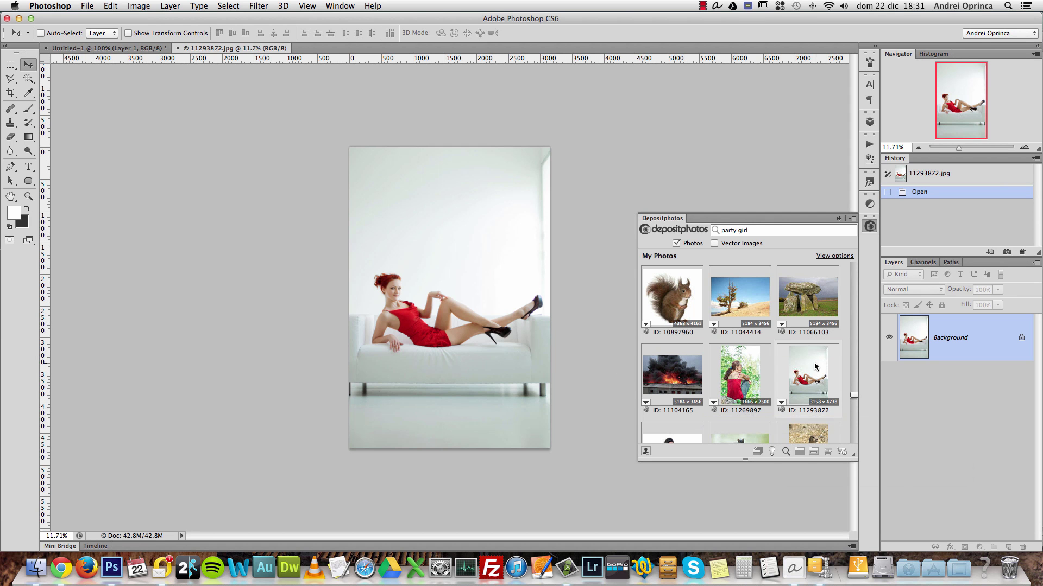
pyautogui.click(783, 404)
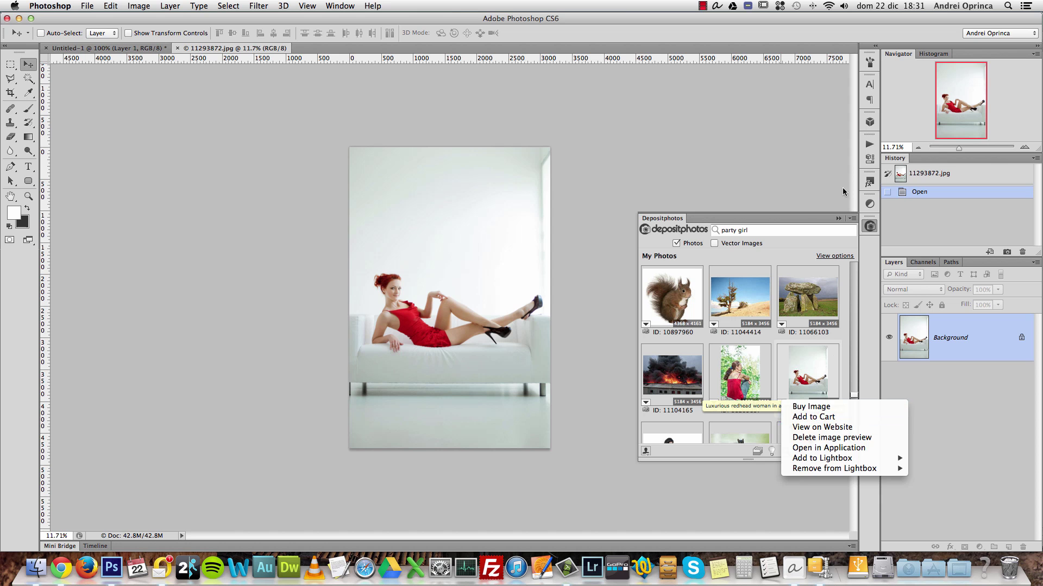
pyautogui.click(804, 259)
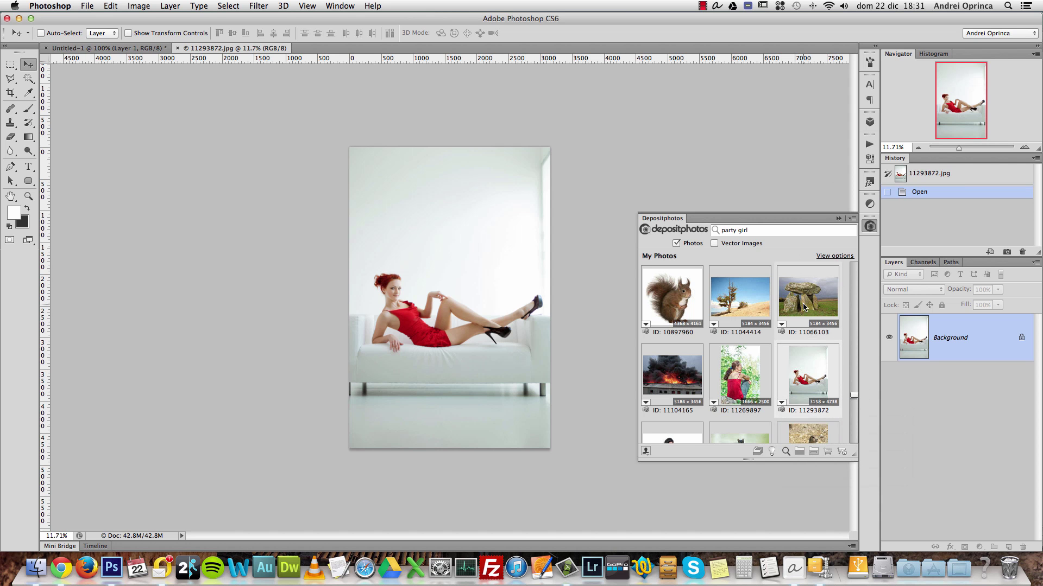
pyautogui.click(814, 453)
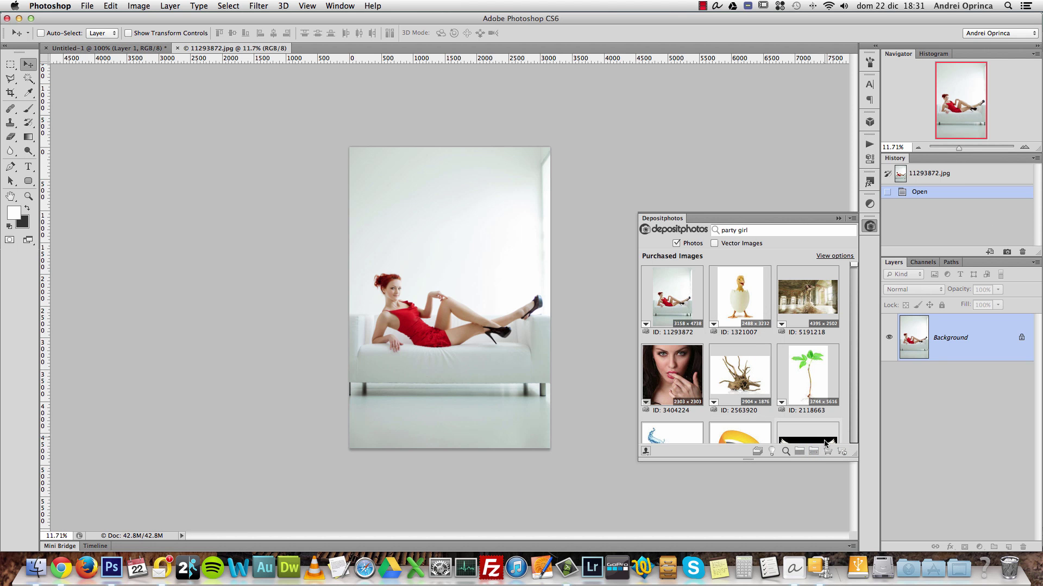
# - Close the 11293872.jpg document
pyautogui.moveTo(853, 267)
pyautogui.mouseDown()
pyautogui.moveTo(853, 281)
pyautogui.moveTo(853, 265)
pyautogui.mouseUp()
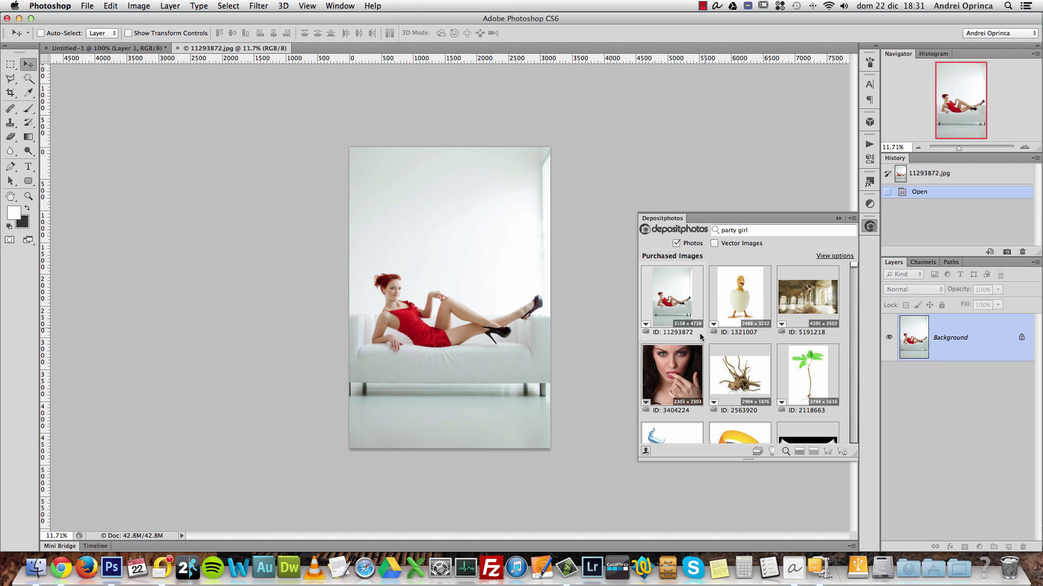
pyautogui.click(646, 325)
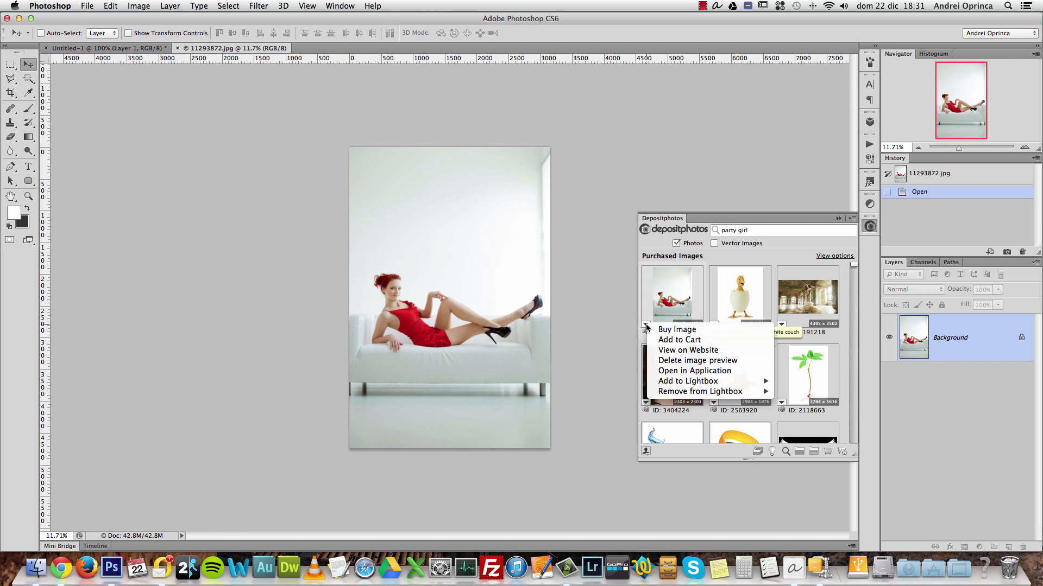
pyautogui.click(177, 48)
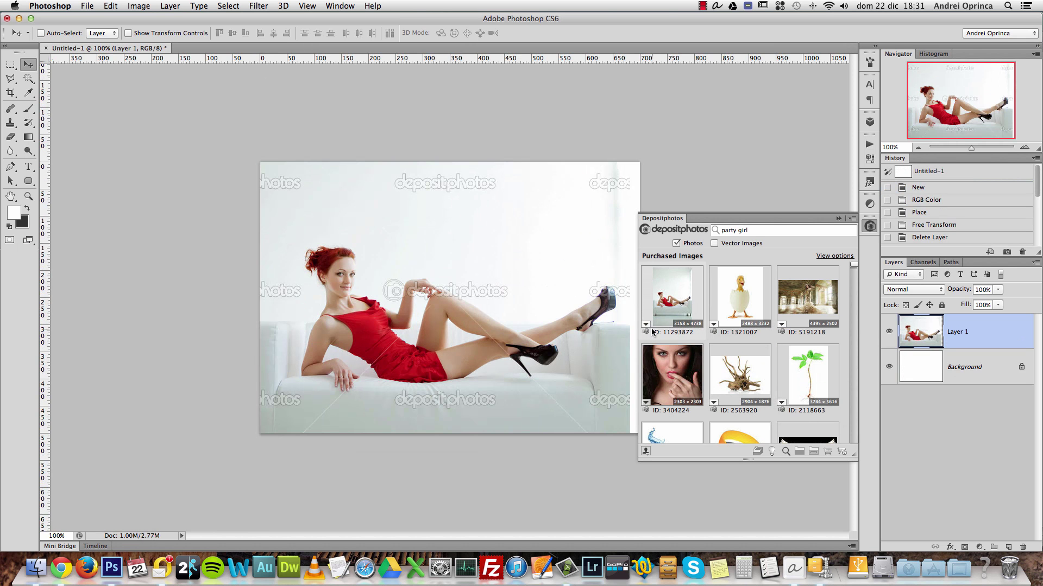
# - Decline an extra license for the red-dress photo and reopen it as its own document
pyautogui.click(645, 324)
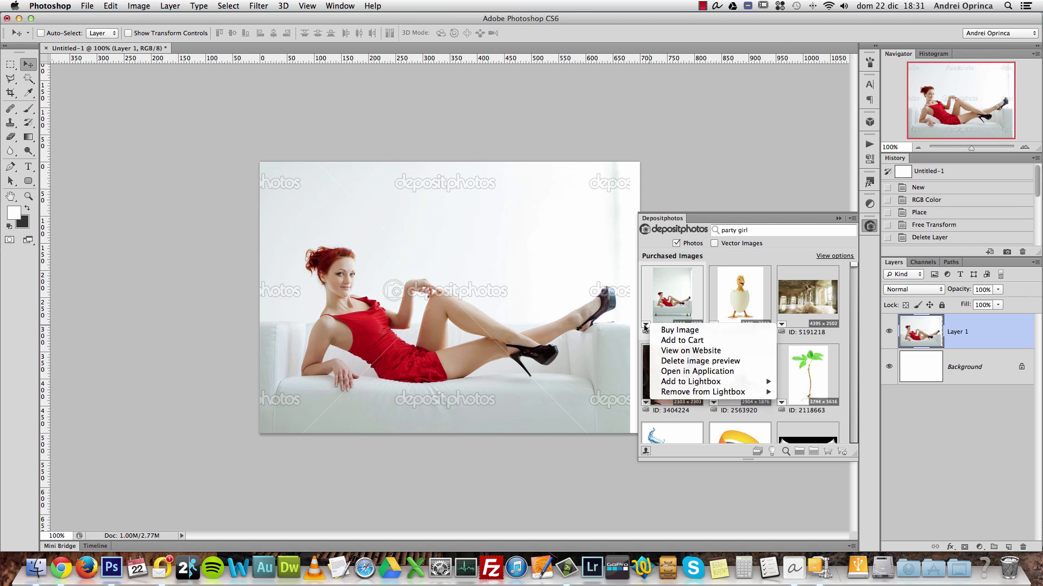
pyautogui.click(679, 331)
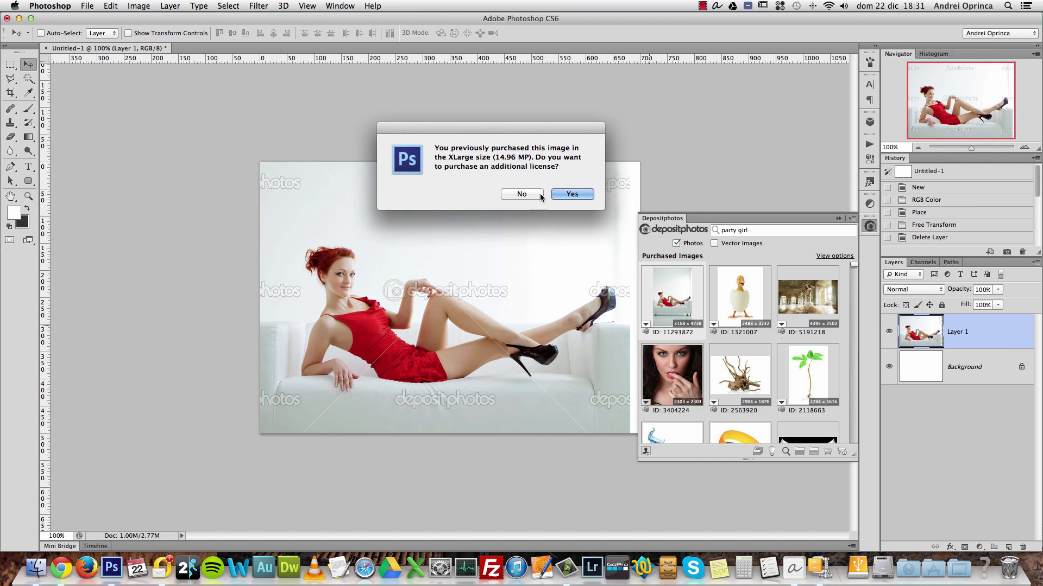
pyautogui.click(523, 194)
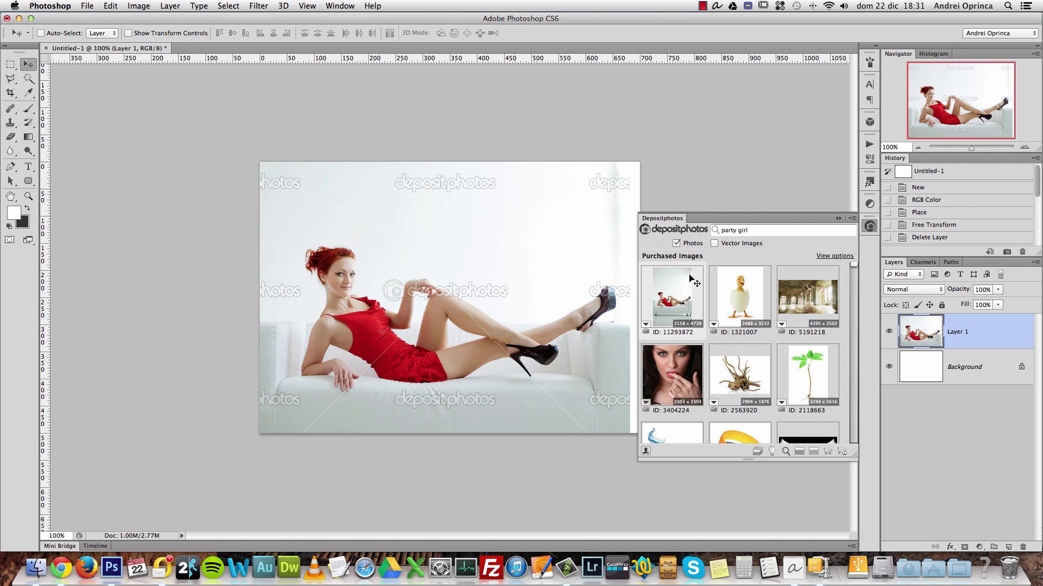
pyautogui.click(646, 325)
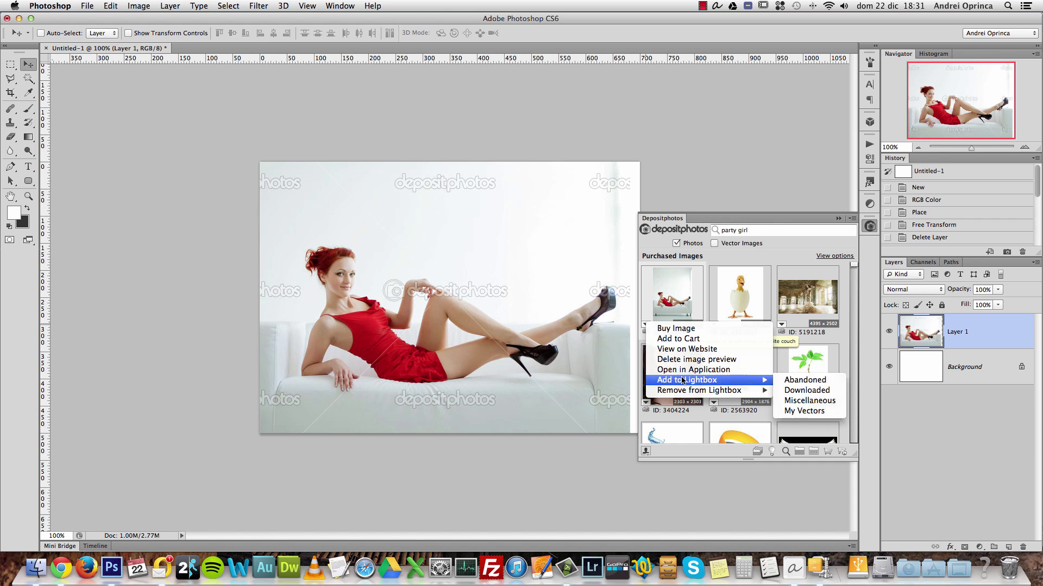
pyautogui.click(690, 372)
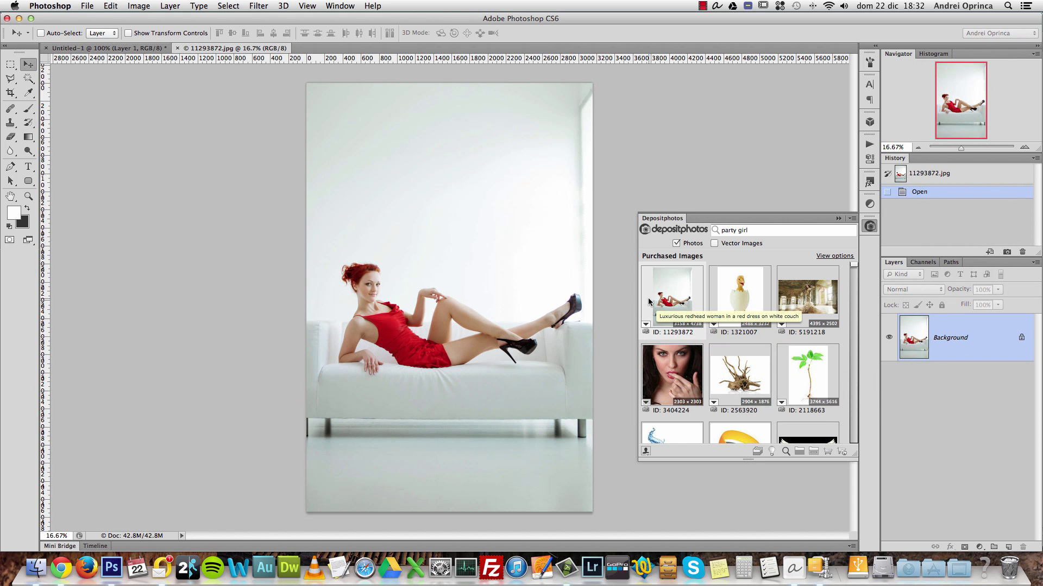
# - Place the red-dress photo into the Untitled-1 document
pyautogui.hotkey('ctrl', 'Tab')
pyautogui.moveTo(673, 302); pyautogui.dragTo(476, 265)
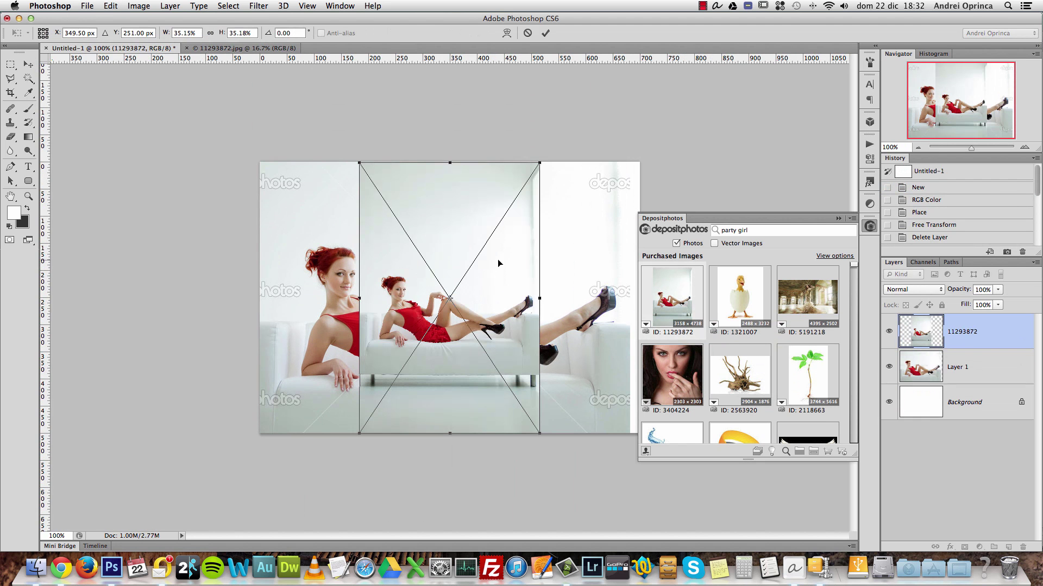
pyautogui.press('Return')
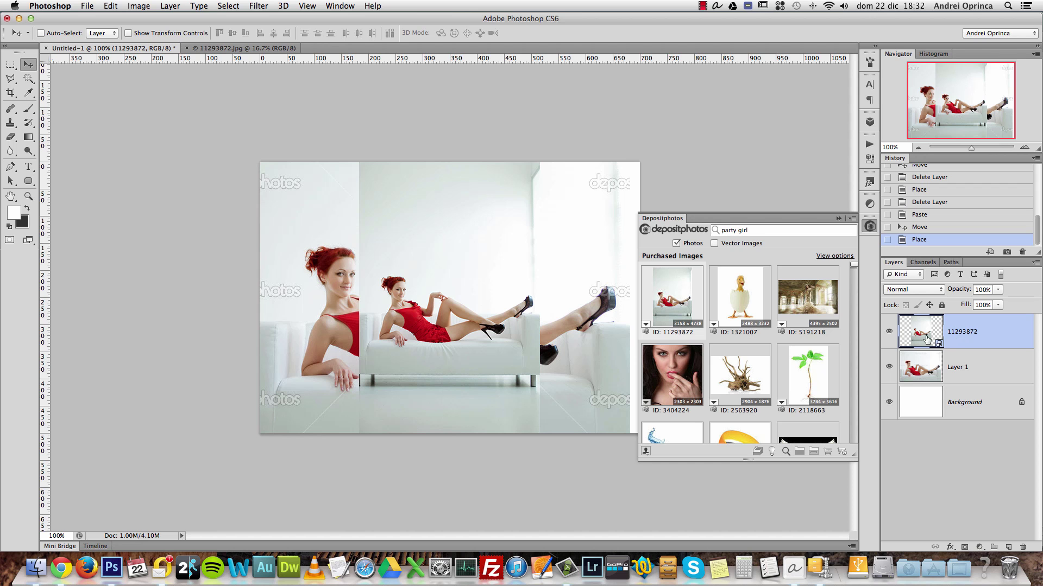
# - Scale the placed photo to 100% with linked height, position it to fill the canvas, then open advanced search
pyautogui.hotkey('ctrl', 't')
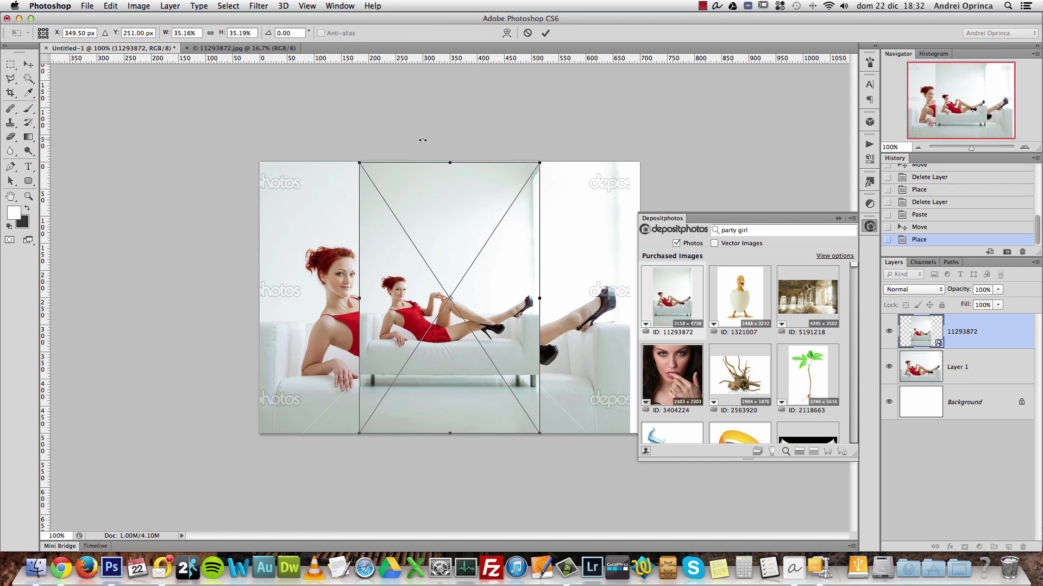
pyautogui.click(199, 32)
pyautogui.write('100')
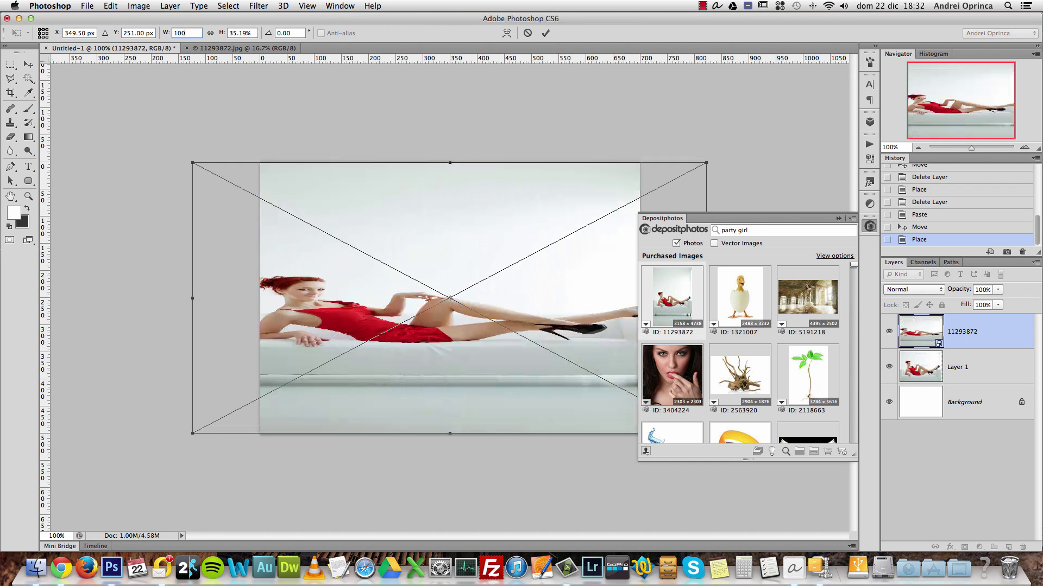
pyautogui.click(212, 33)
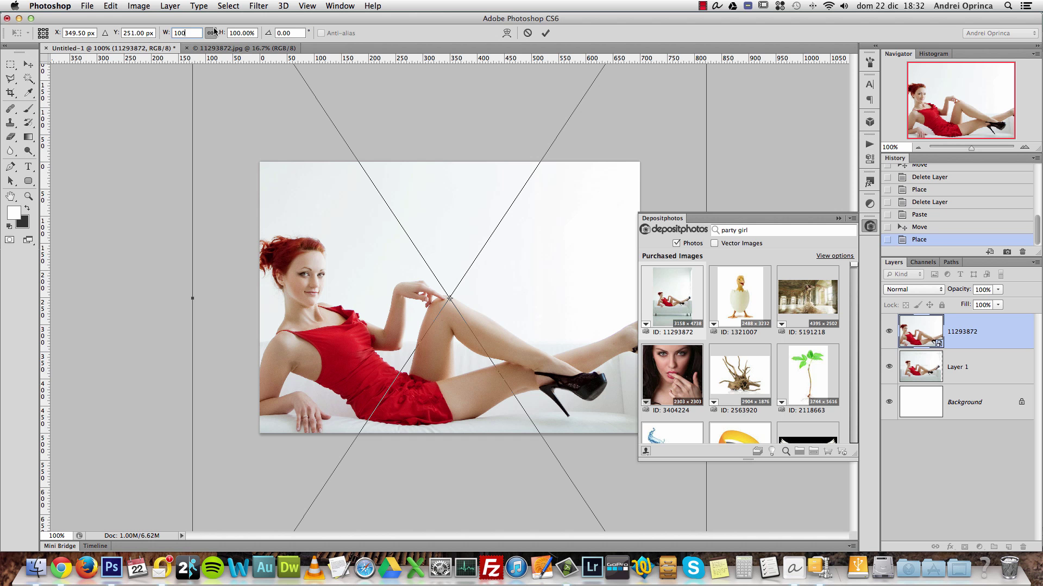
pyautogui.press('Return')
pyautogui.moveTo(429, 383); pyautogui.dragTo(464, 299)
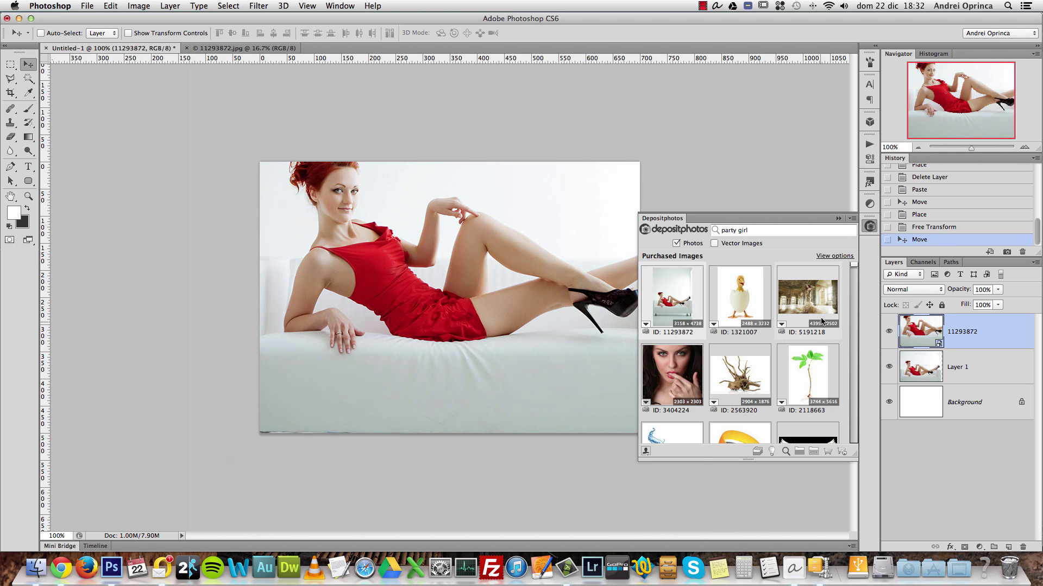
pyautogui.click(785, 451)
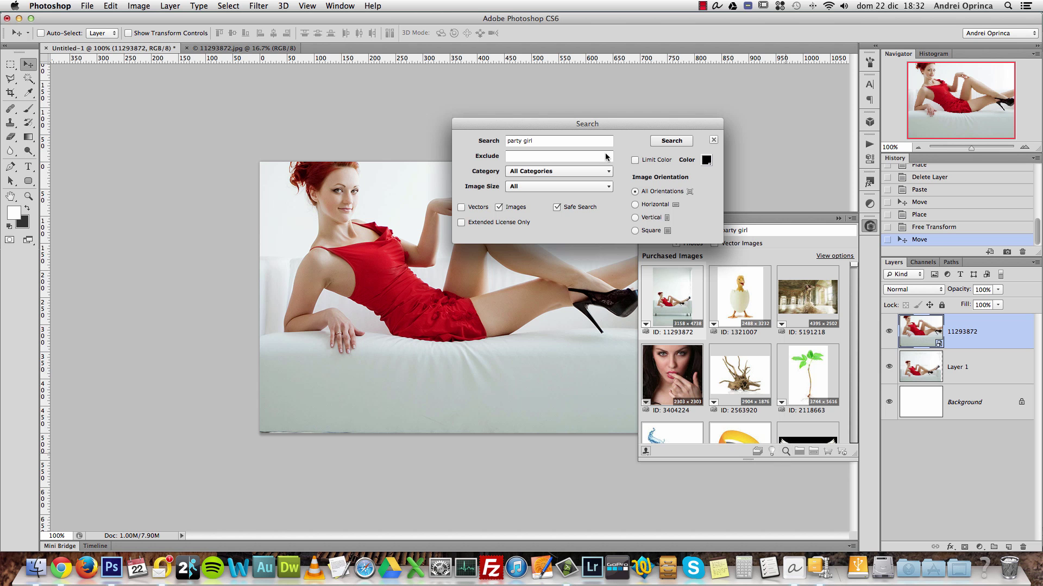
# - Search 'party girl' with image size All and colour limited to Red
pyautogui.moveTo(607, 128); pyautogui.dragTo(531, 129)
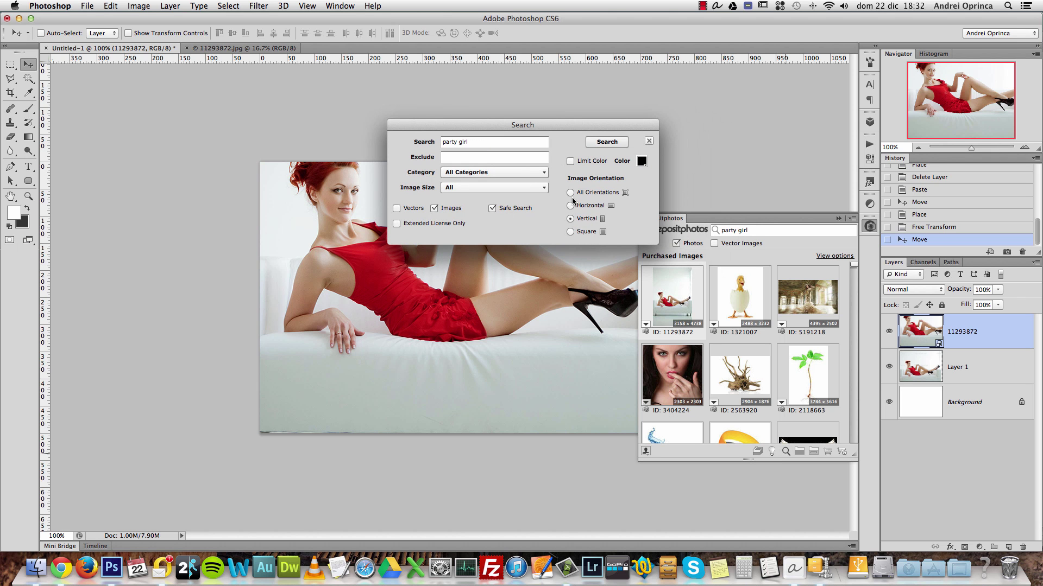
pyautogui.tripleClick(481, 142)
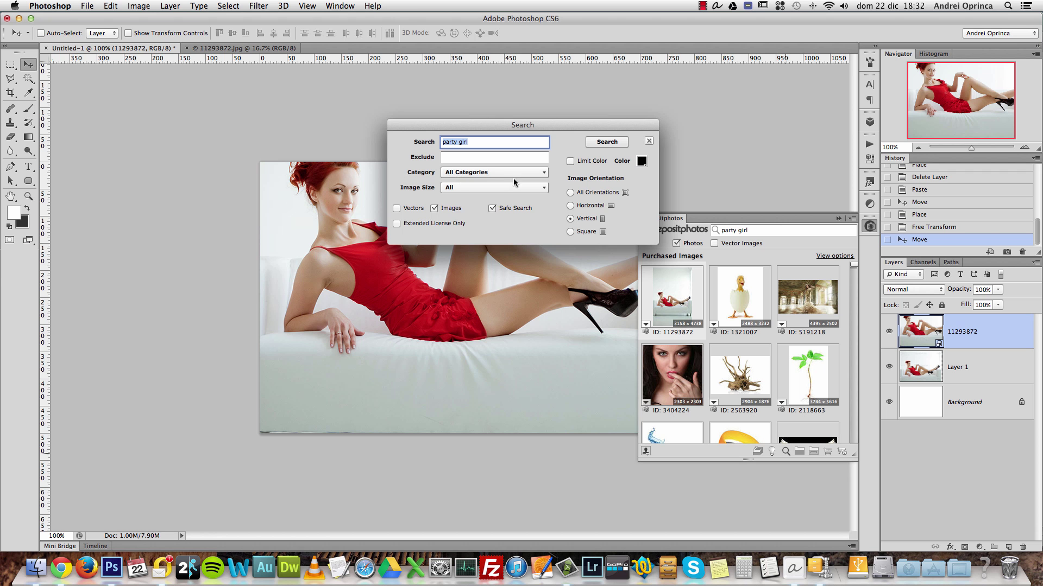
pyautogui.click(478, 187)
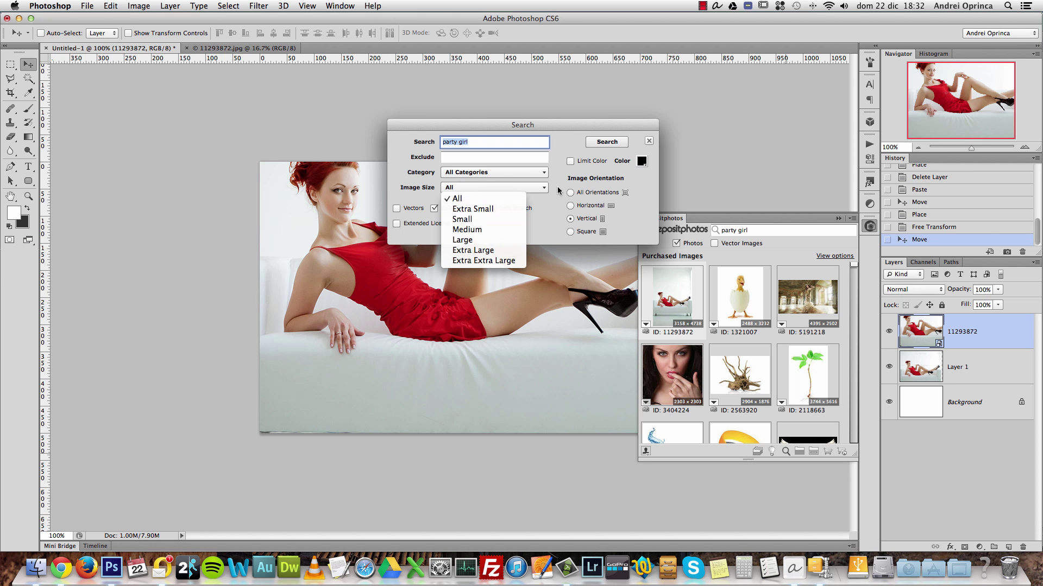
pyautogui.click(550, 222)
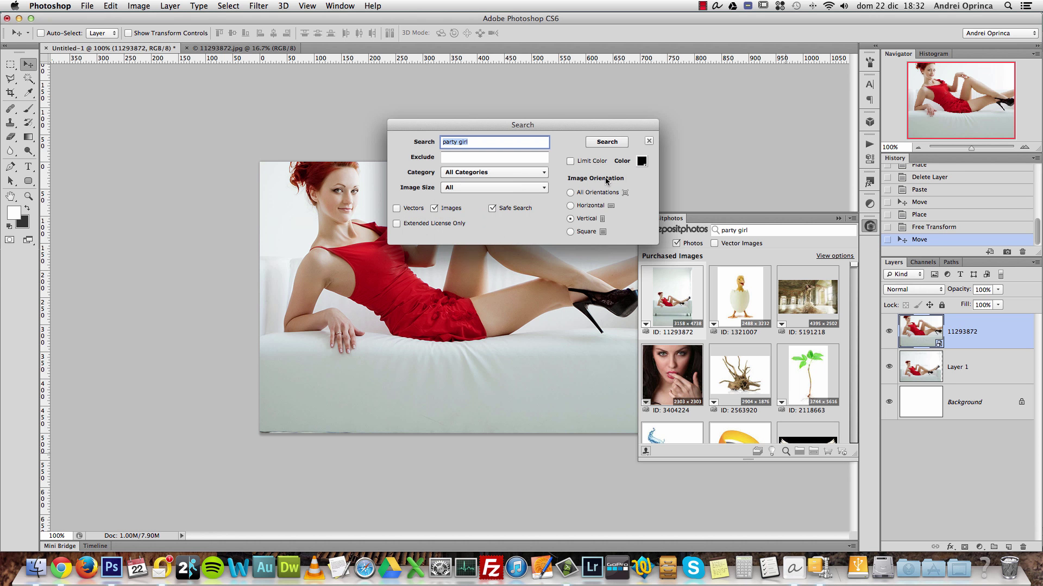
pyautogui.click(644, 163)
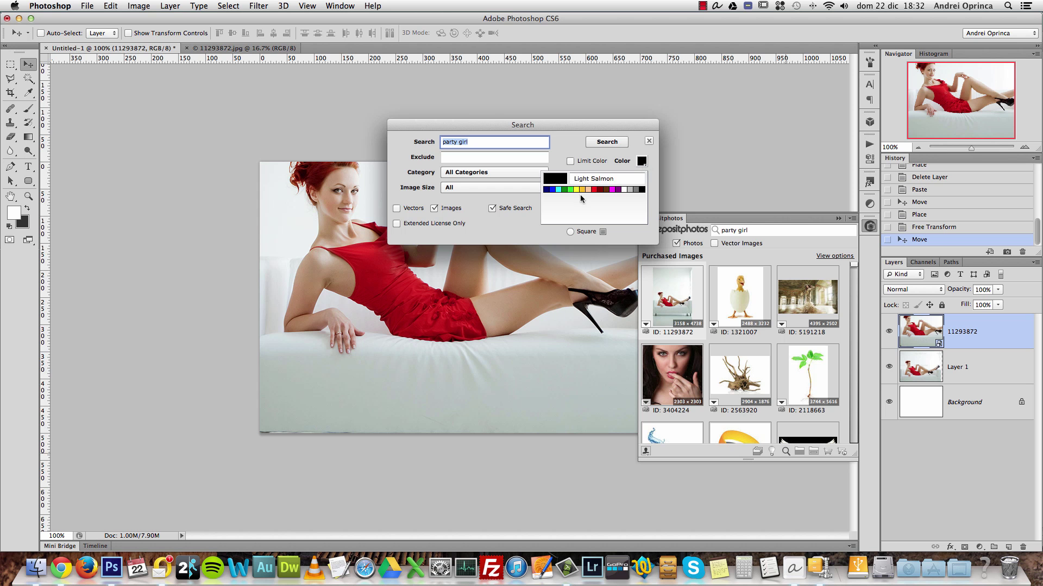
pyautogui.click(594, 190)
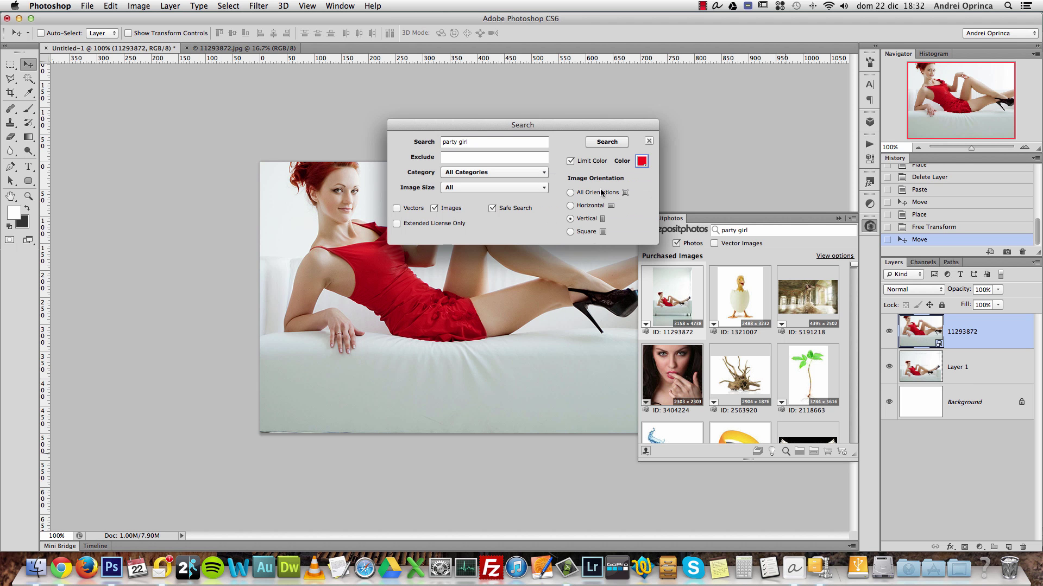
pyautogui.click(600, 142)
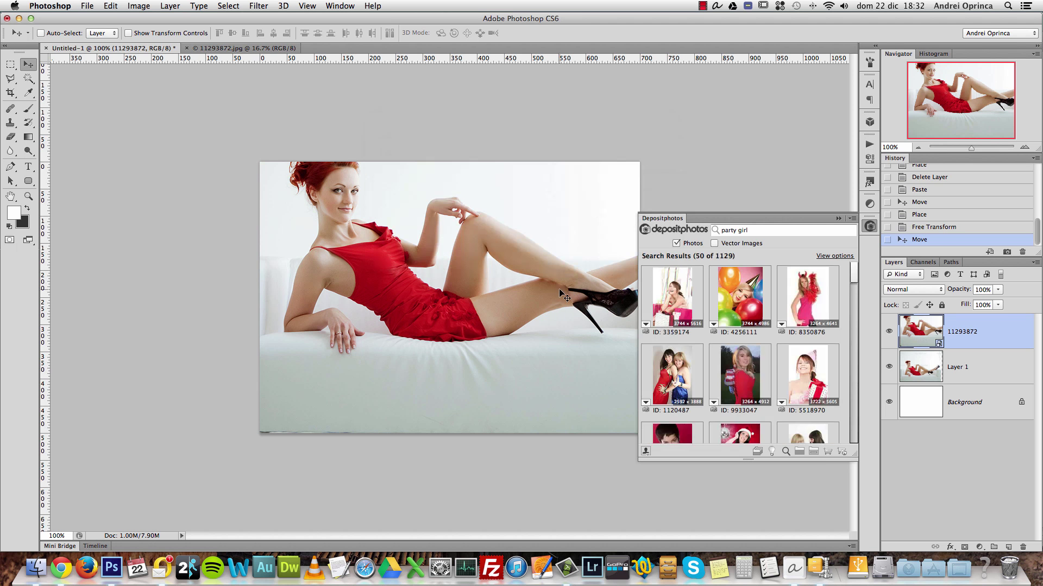
pyautogui.scroll(-2, 810, 368)
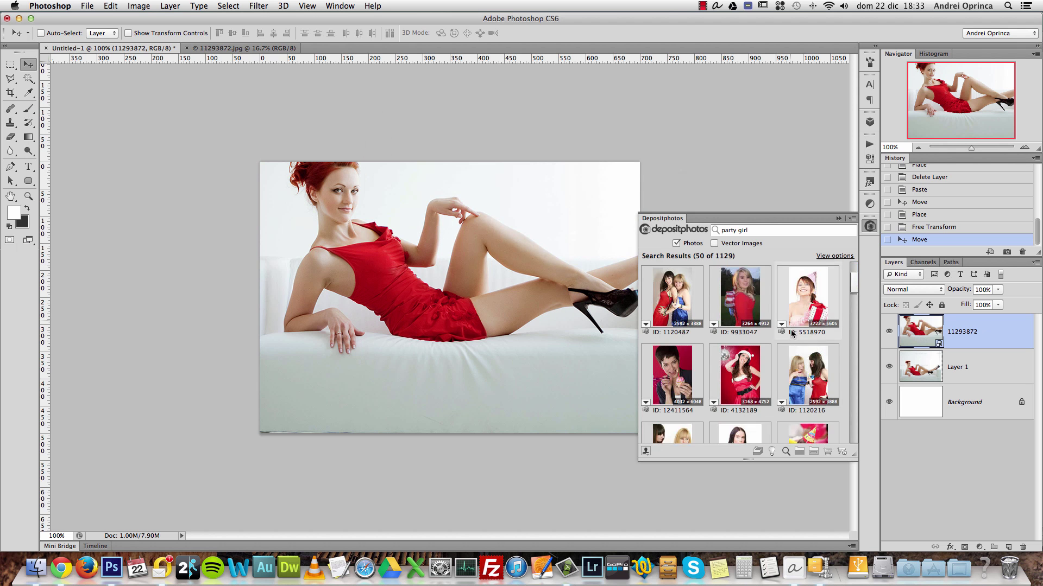
pyautogui.moveTo(854, 280); pyautogui.dragTo(855, 393)
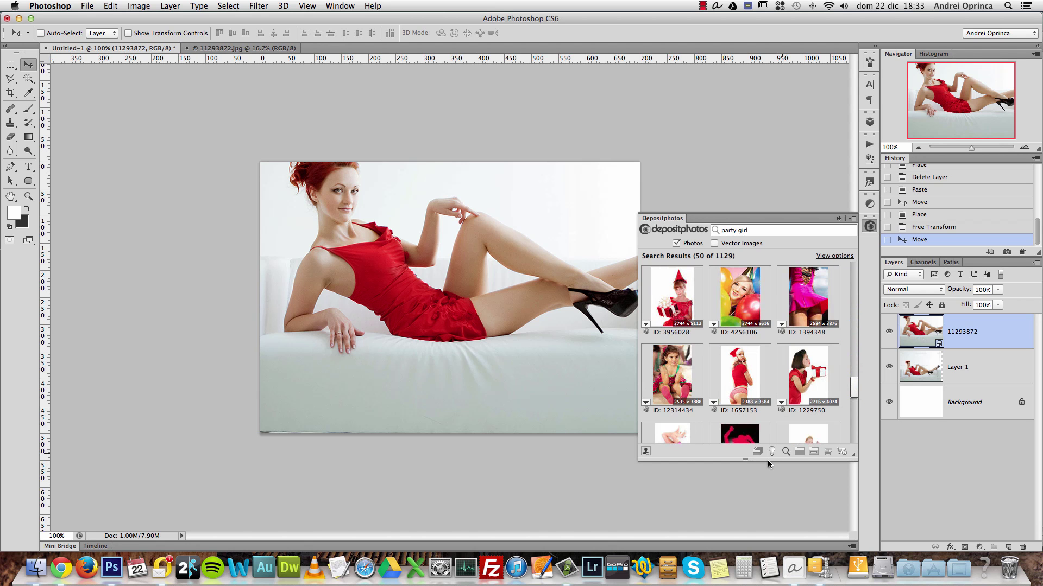
# - Reopen the advanced search settings and leave Category as All Categories
pyautogui.click(784, 451)
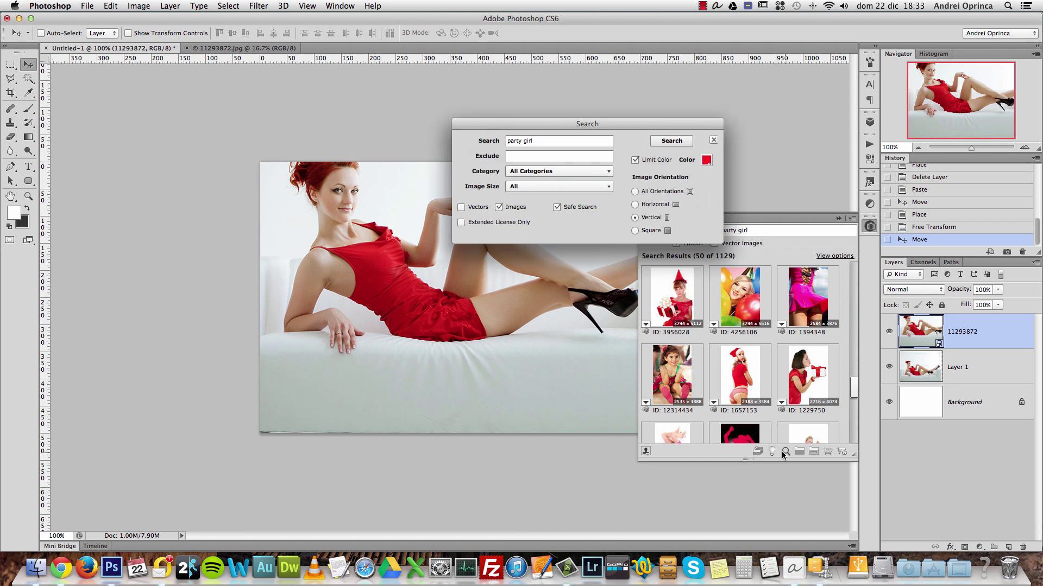
pyautogui.click(608, 172)
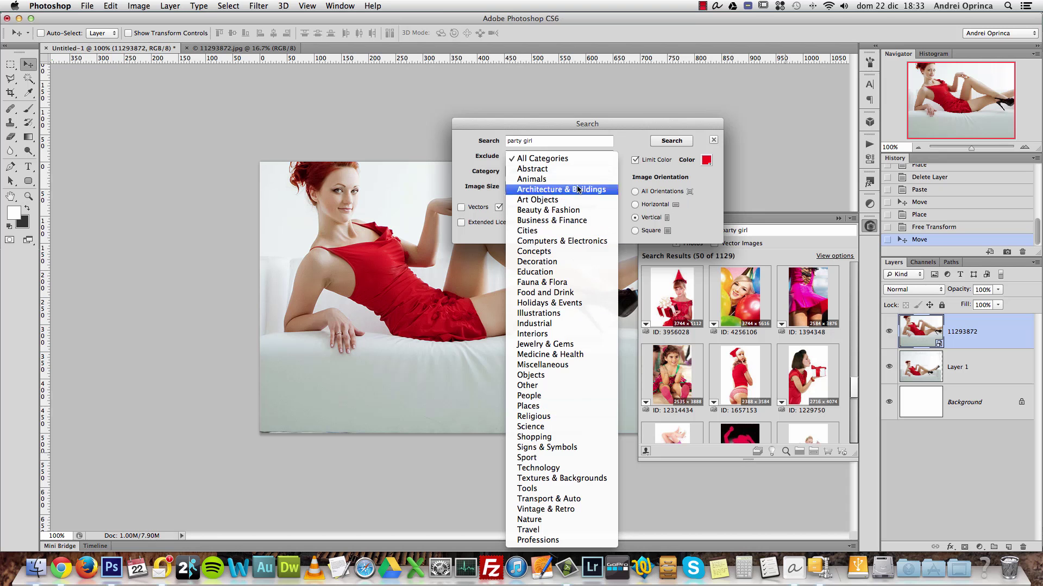
pyautogui.click(708, 205)
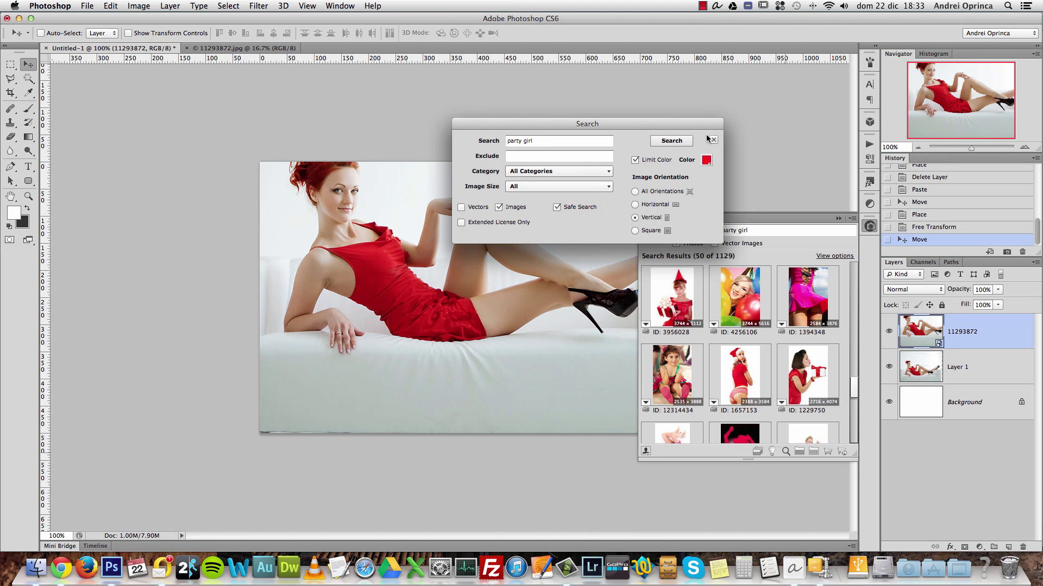